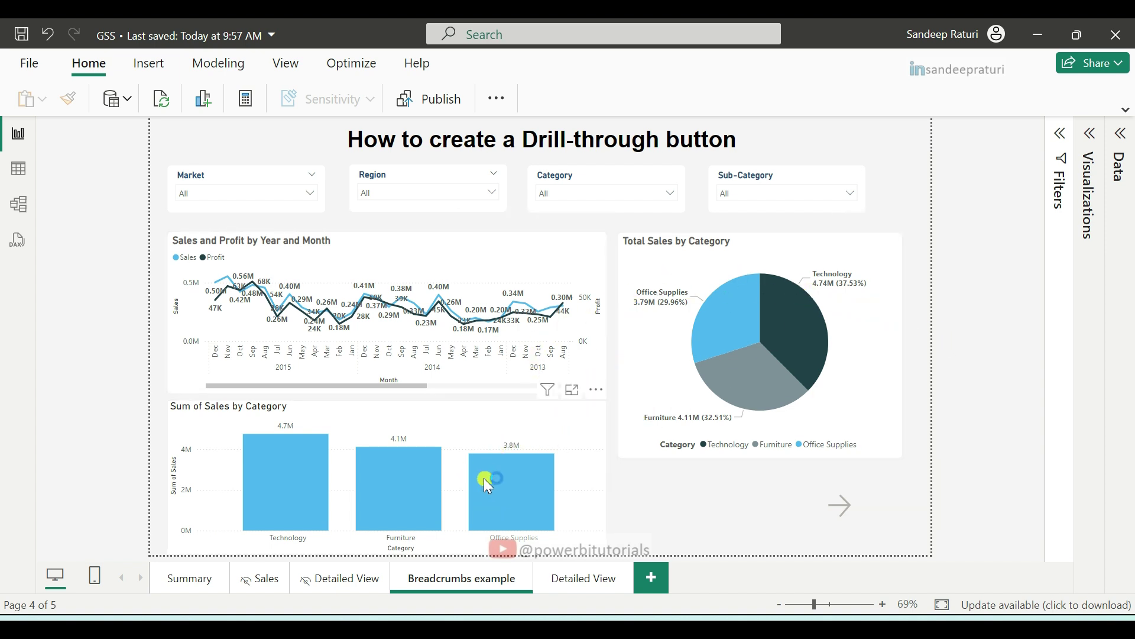
- Drill through from the Office Supplies column to its Detailed View page and return to the Breadcrumbs example page
mouse_move(794, 326)
mouse_move(530, 472)
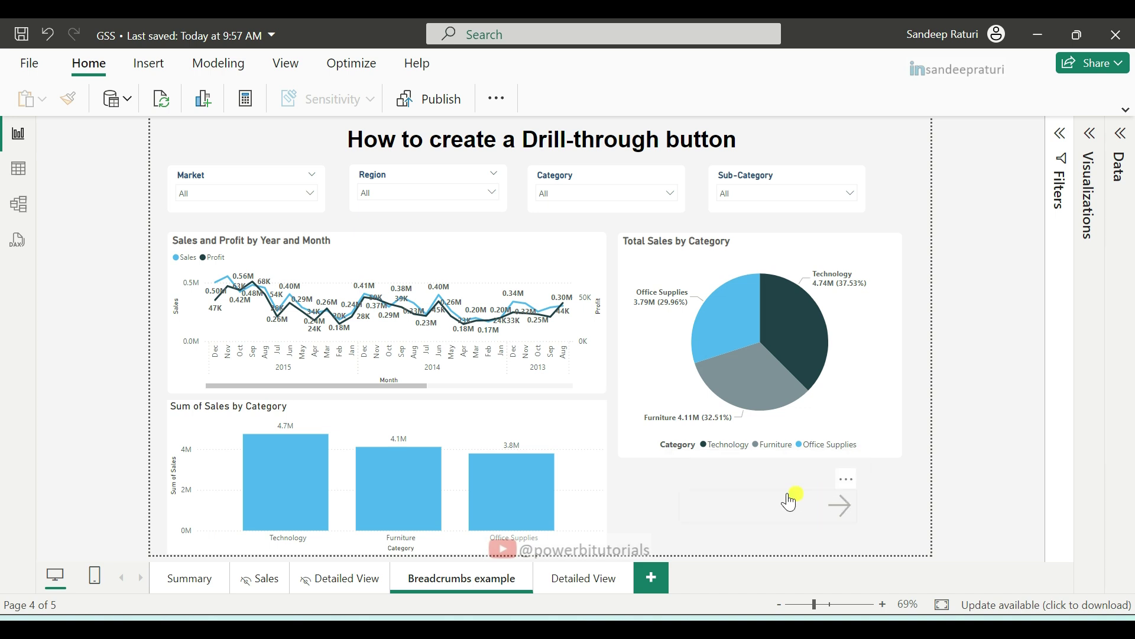
left_click(531, 475)
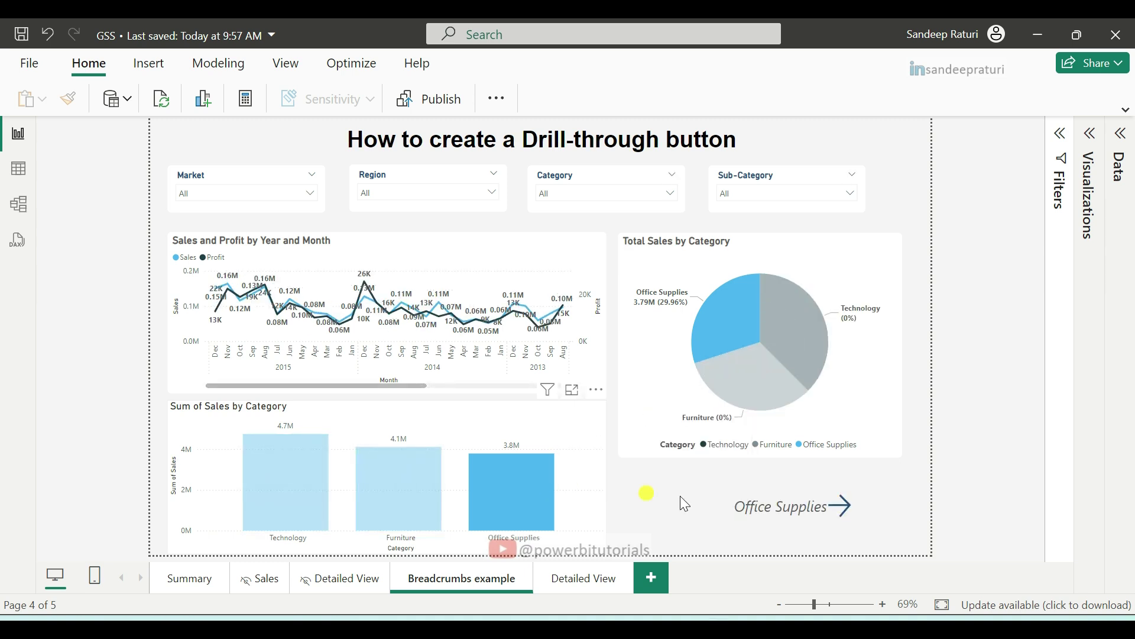
left_click(790, 520, "ctrl")
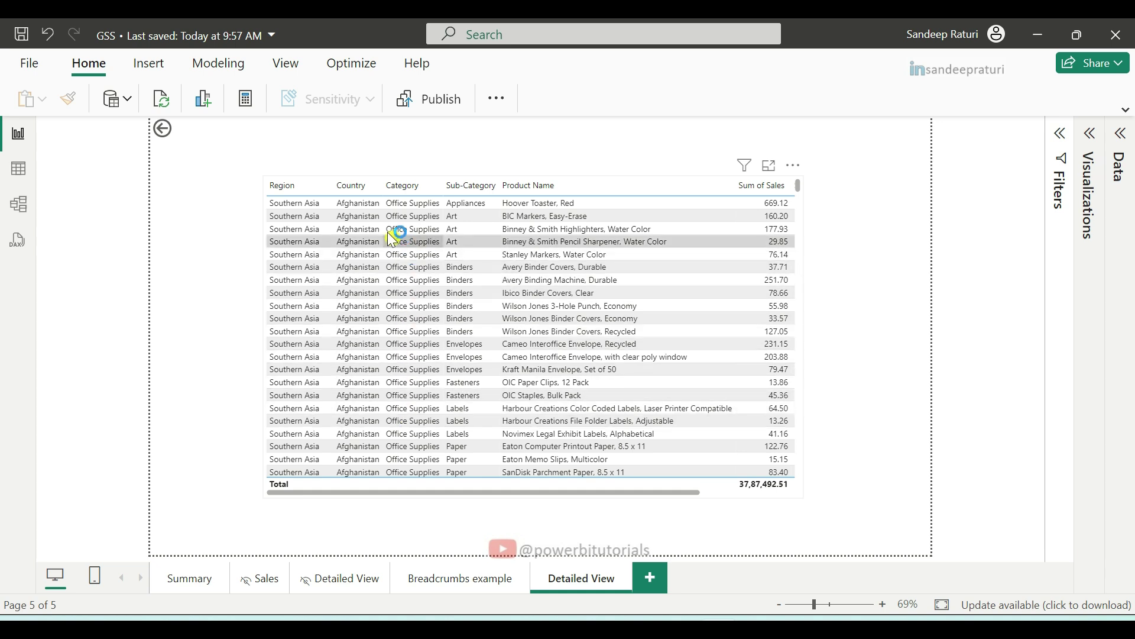
left_click(170, 130, "ctrl")
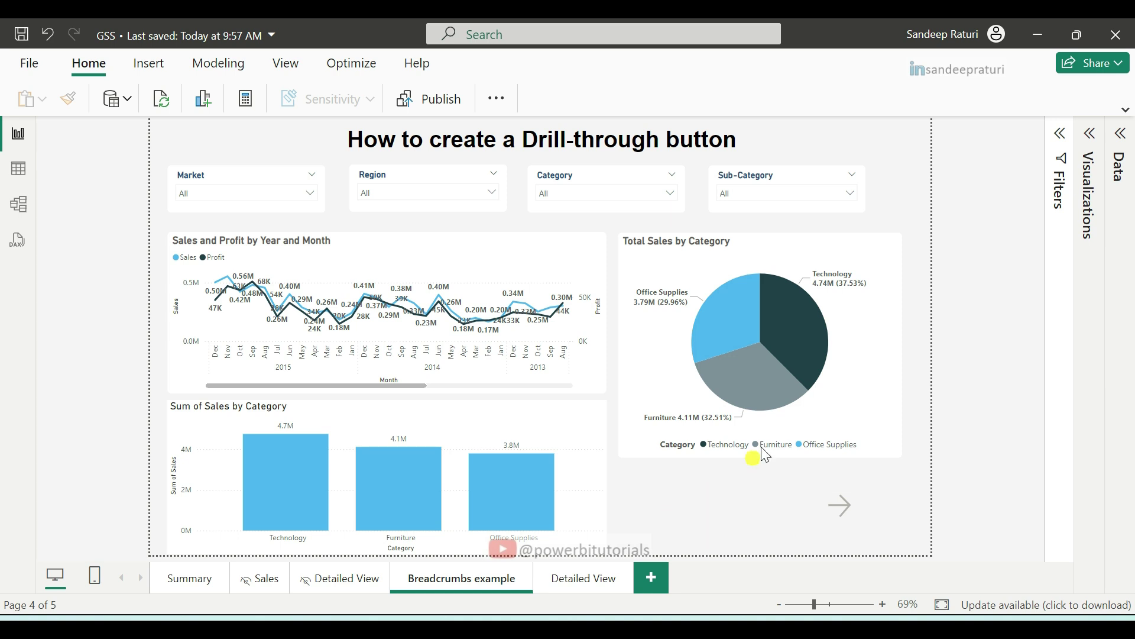
left_click(800, 339)
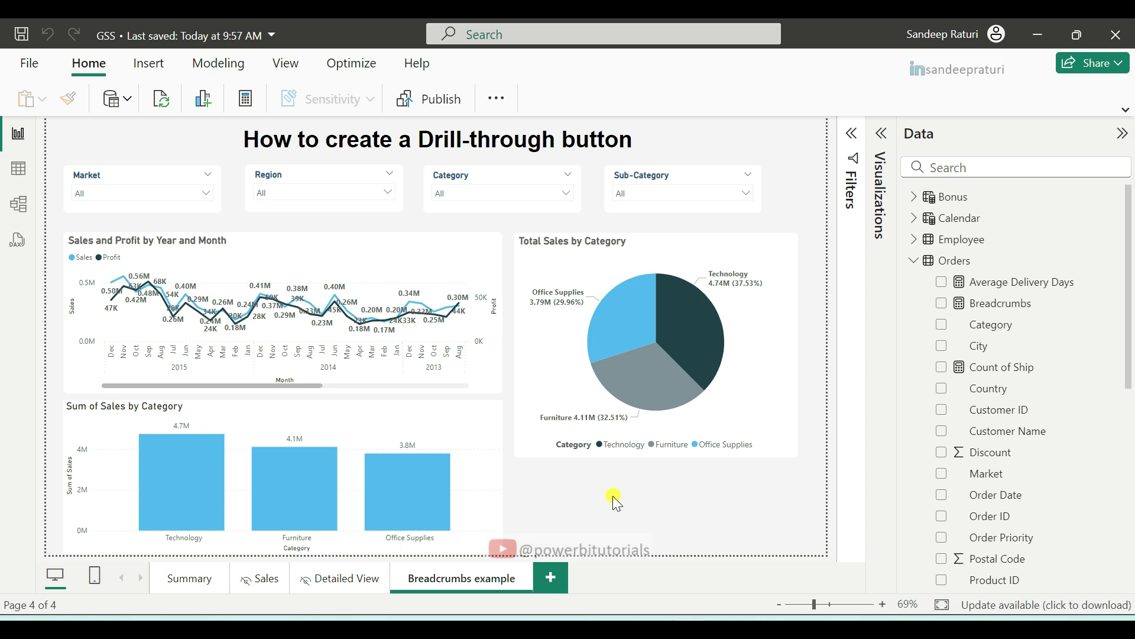
- Add a new measure named selectedCategory to the Orders table
left_click(954, 264)
right_click(954, 264)
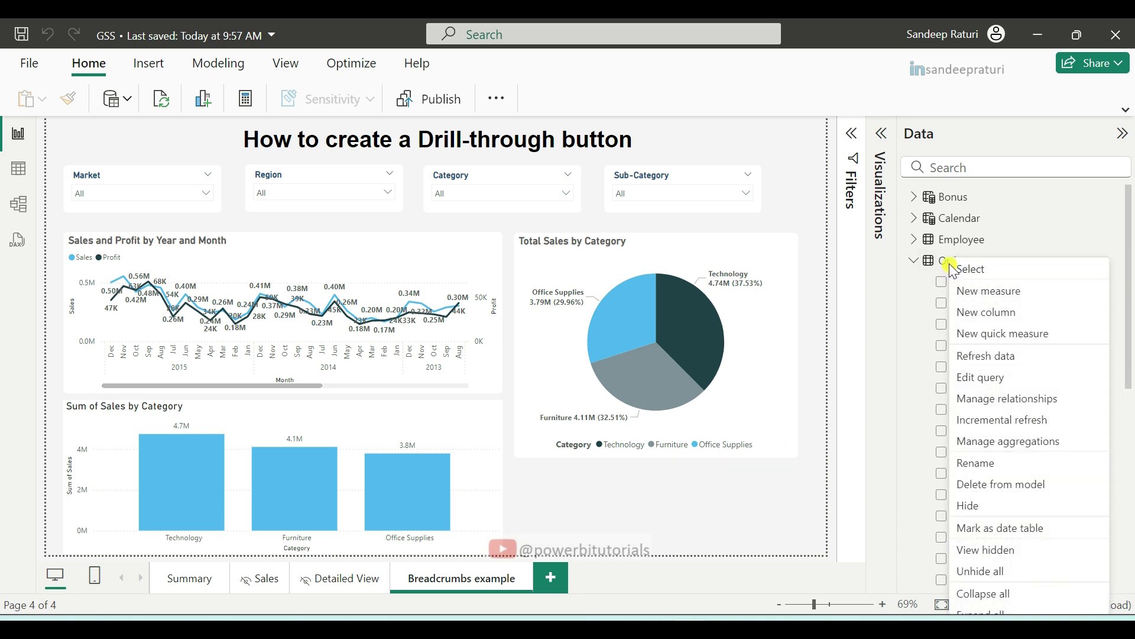
left_click(996, 292)
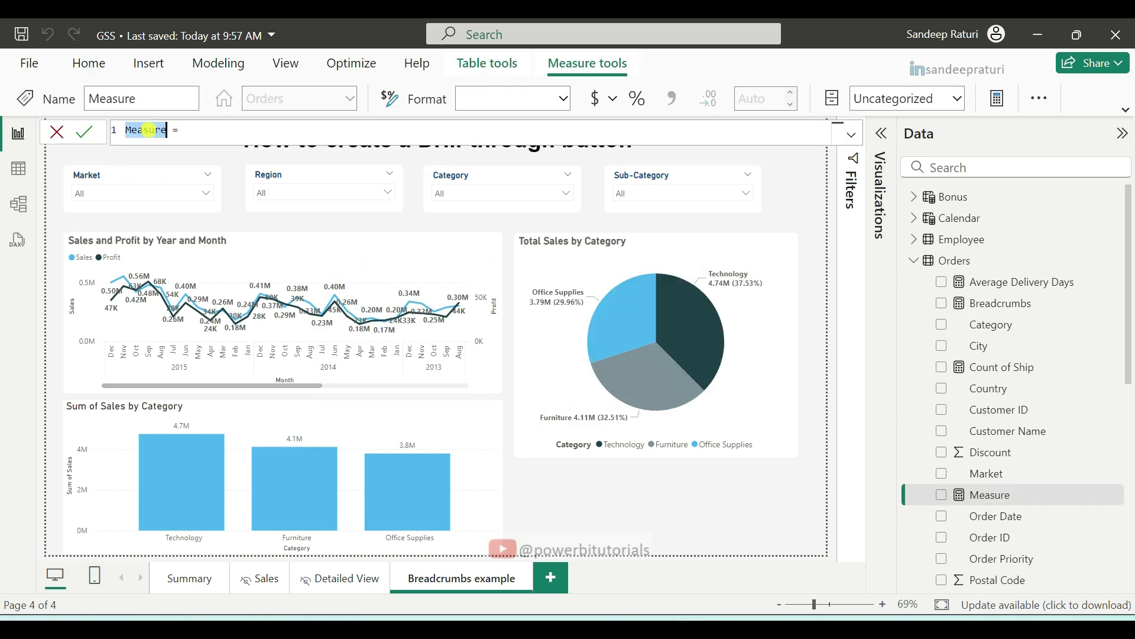
type("selectedCategory")
left_click(248, 131)
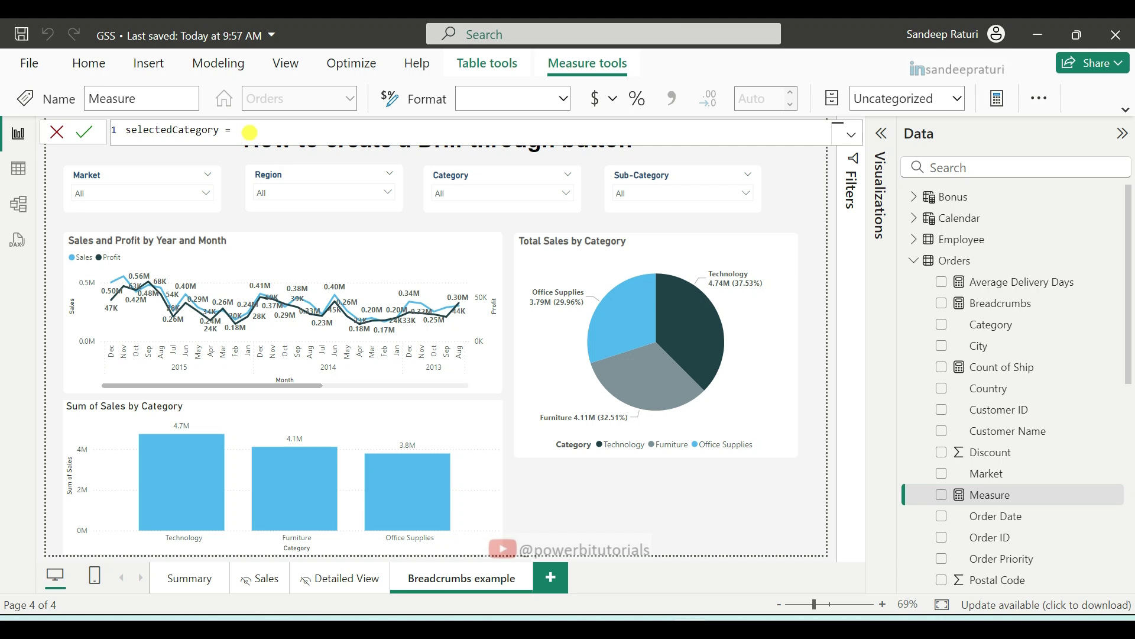
- Define the selectedCategory measure as SELECTEDVALUE(Orders[Category]) and commit the formula
type("SELECTEDVALUE(")
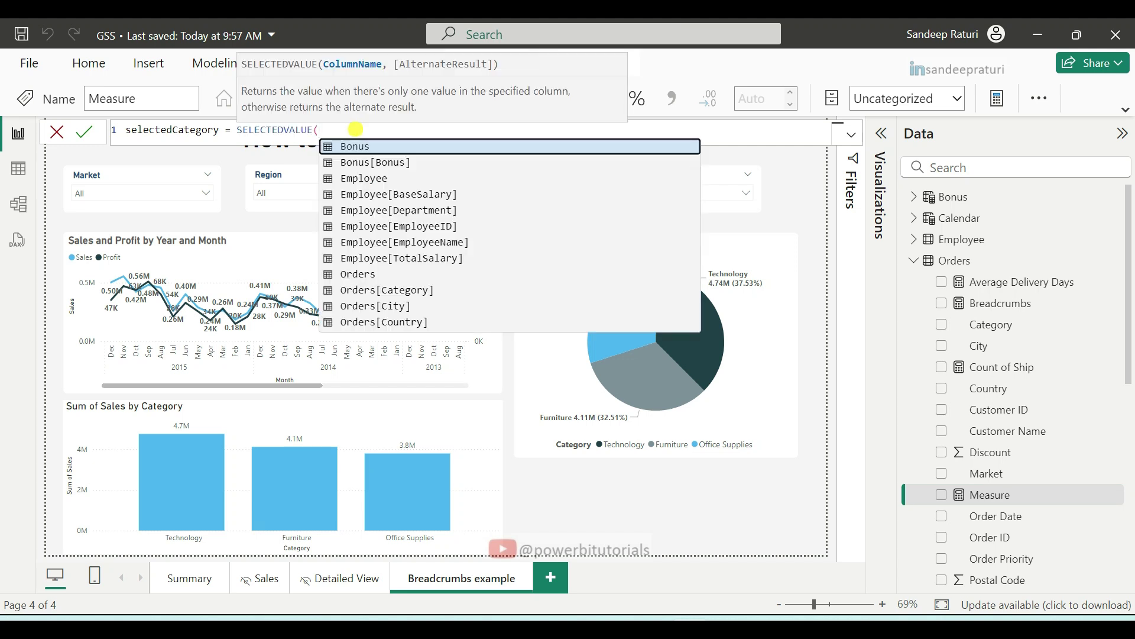
type("orde")
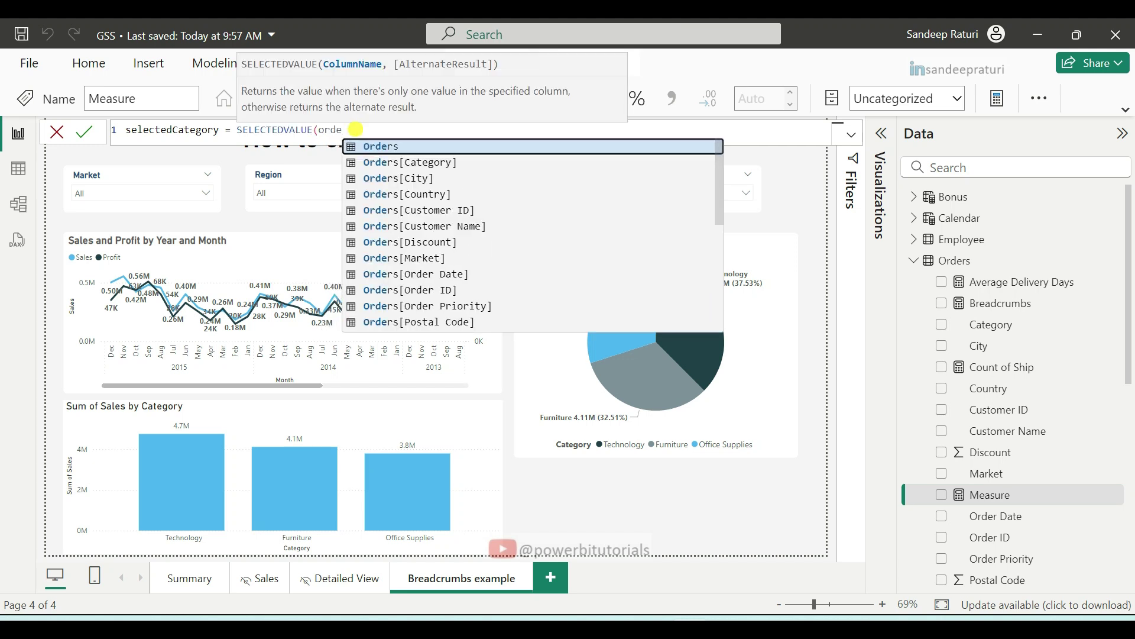
key("Down")
key("Tab")
type(")")
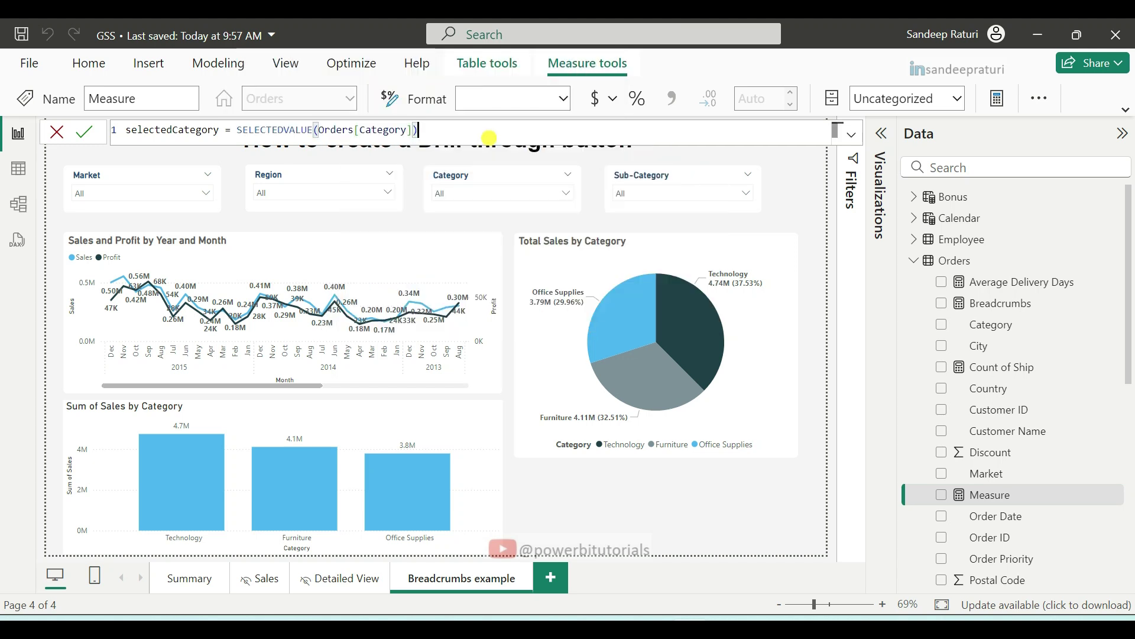
left_click(87, 134)
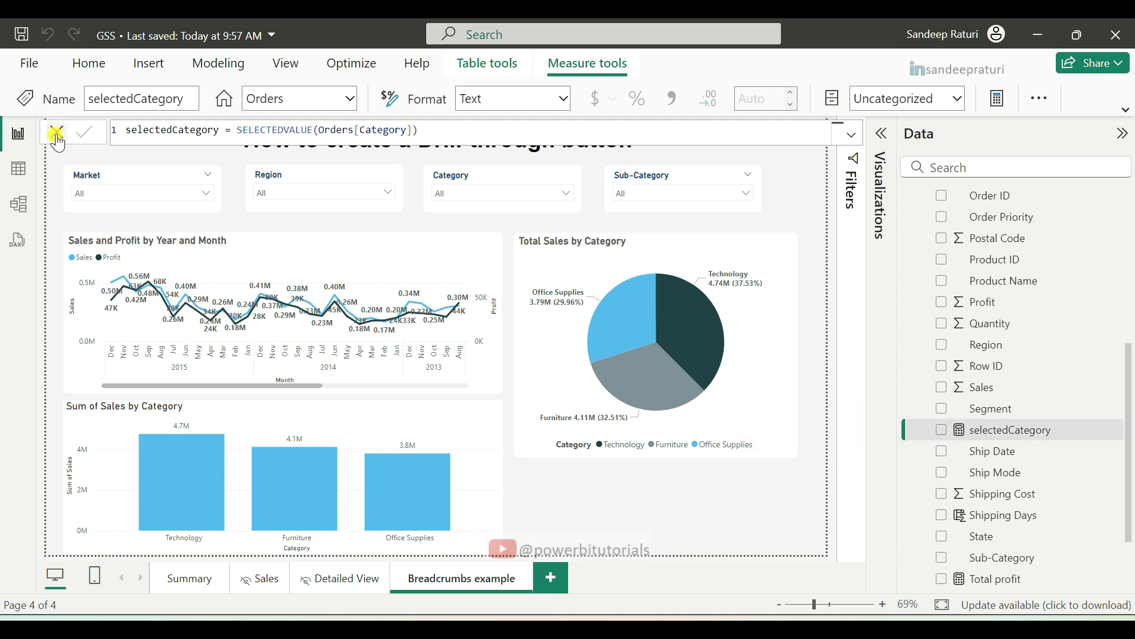
left_click(731, 538)
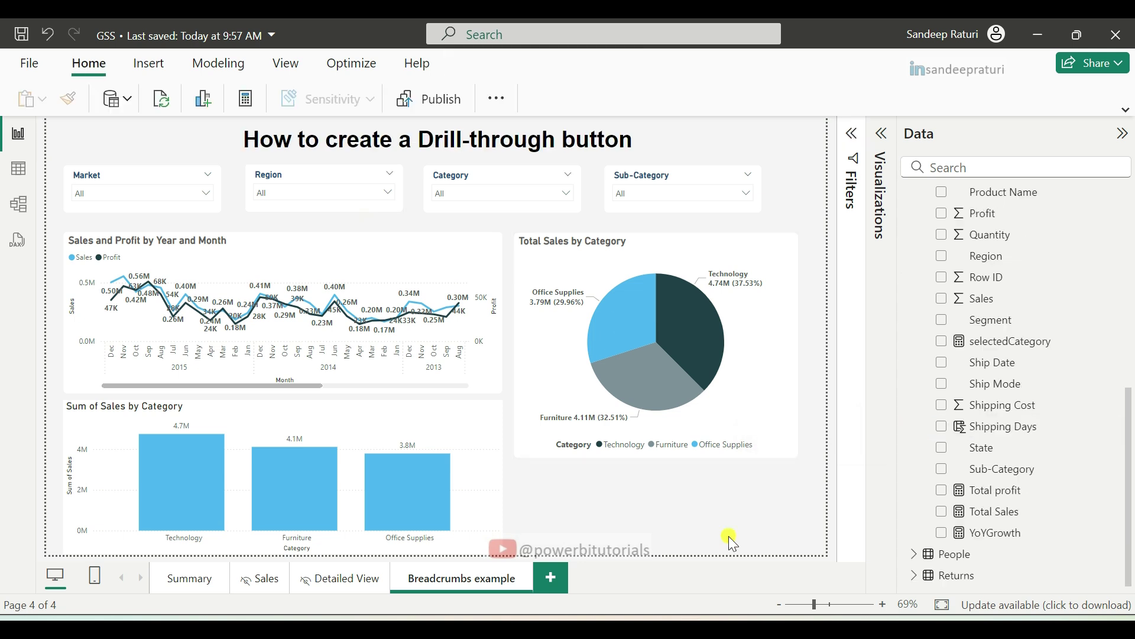
- Add a new report page and name it Detailed View
left_click(552, 578)
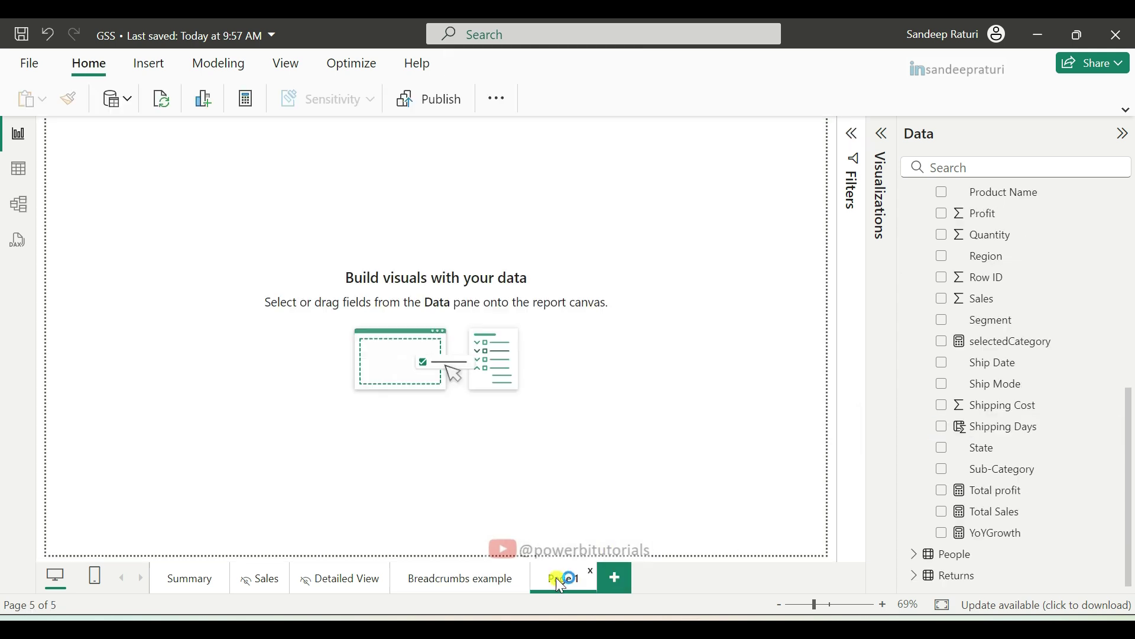
double_click(559, 580)
key("ctrl+a")
type("Detailed View")
left_click(601, 413)
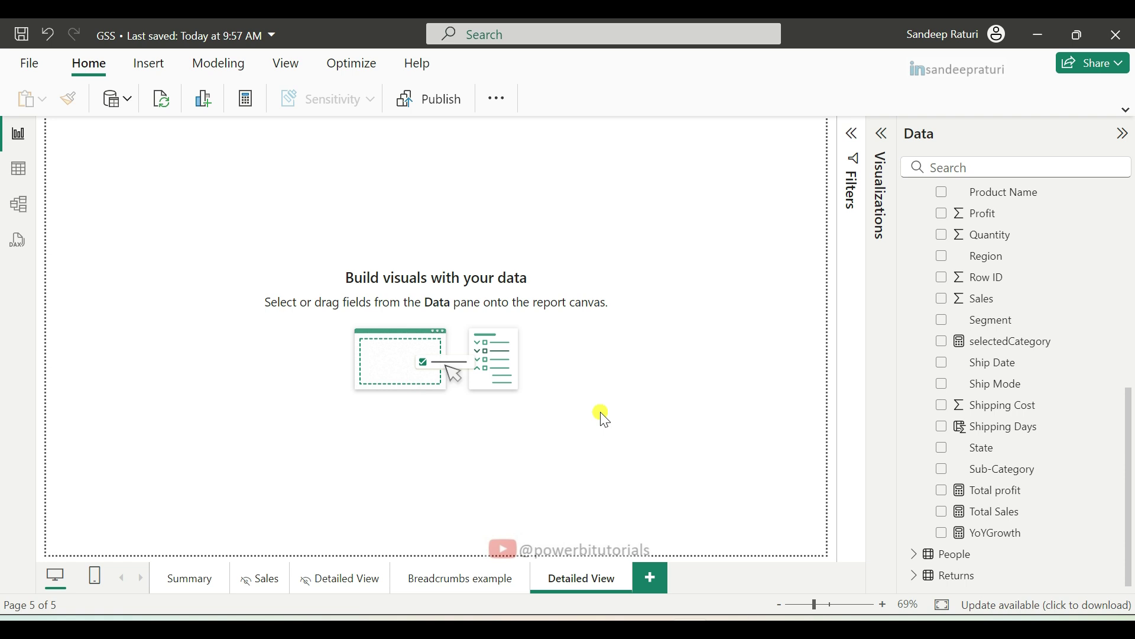
- Insert a table visual on the Detailed View page and enlarge it across most of the page width
left_click(884, 134)
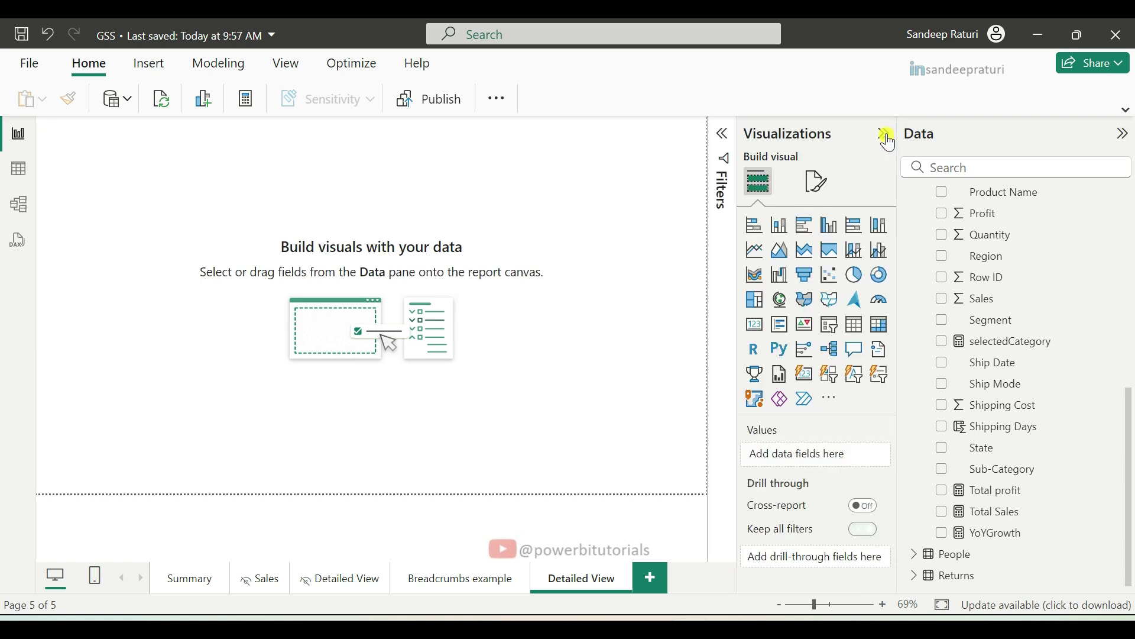
left_click(855, 336)
left_click_drag(145, 203, 188, 312)
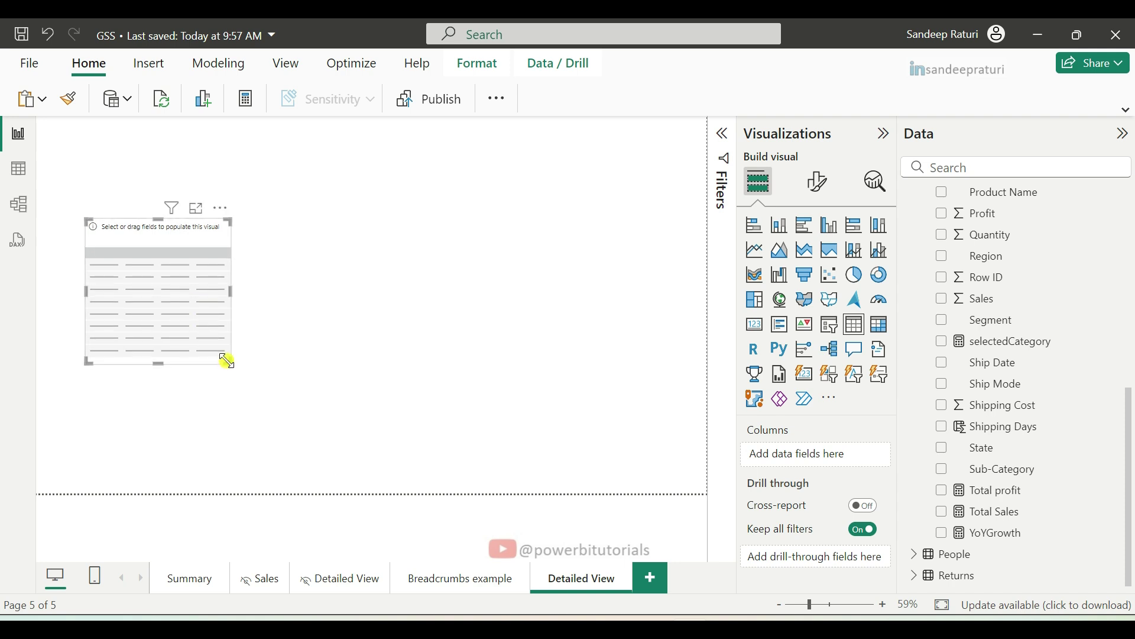
left_click_drag(227, 360, 630, 451)
- Add the Category, Sub-Category and Product Name fields from Orders as columns of the table visual
scroll(999, 373, "up", 3)
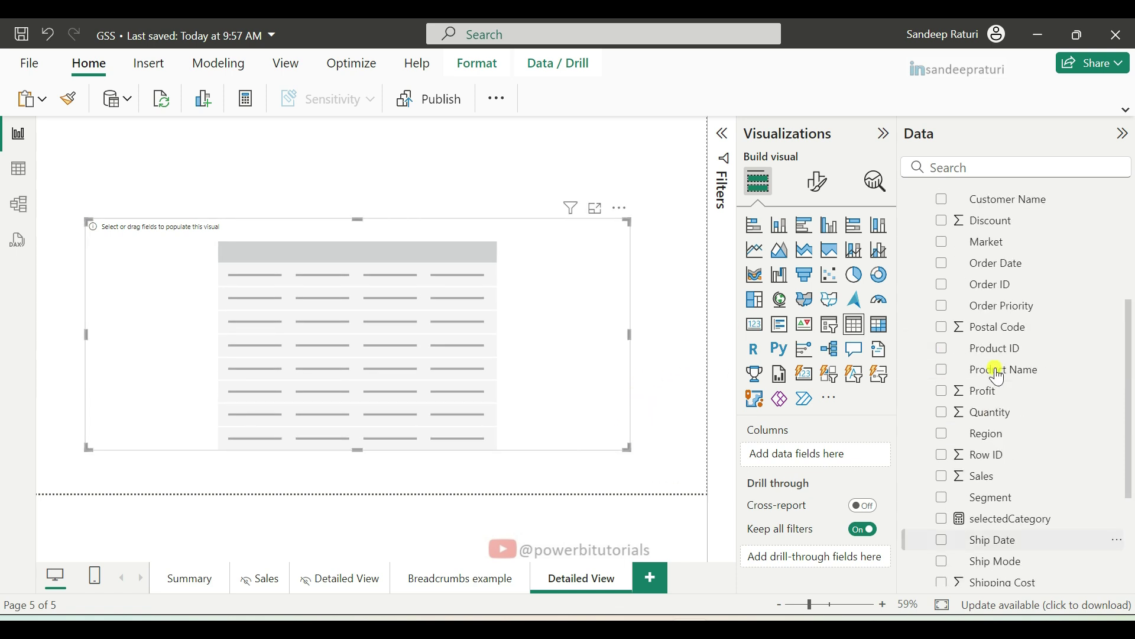
scroll(998, 373, "up", 3)
left_click_drag(984, 325, 821, 459)
scroll(1087, 467, "down", 2)
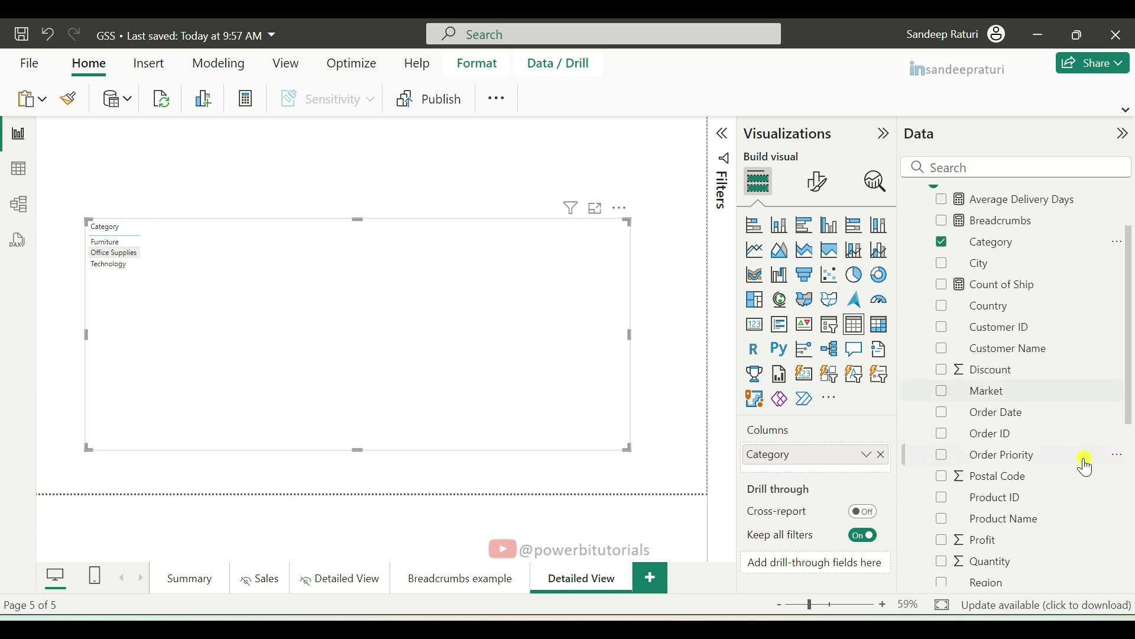
scroll(1076, 479, "down", 3)
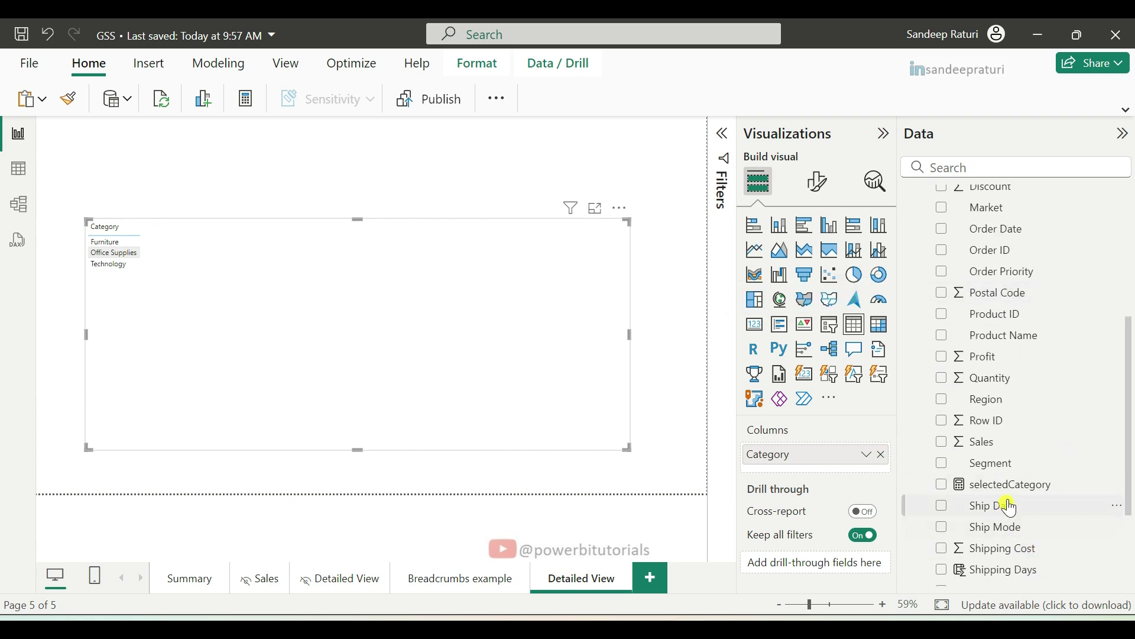
scroll(1029, 550, "down", 2)
left_click(1029, 550)
scroll(1032, 414, "up", 5)
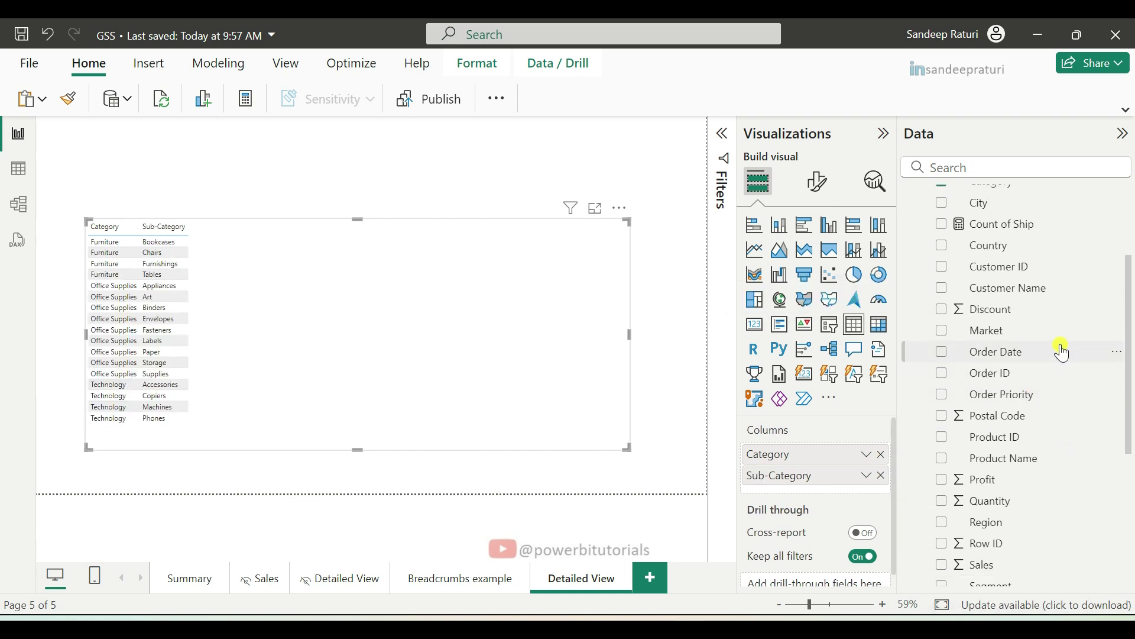
left_click_drag(1027, 461, 820, 500)
- Add the Sales and Profit fields to the table visual after Product Name
scroll(976, 436, "down", 2)
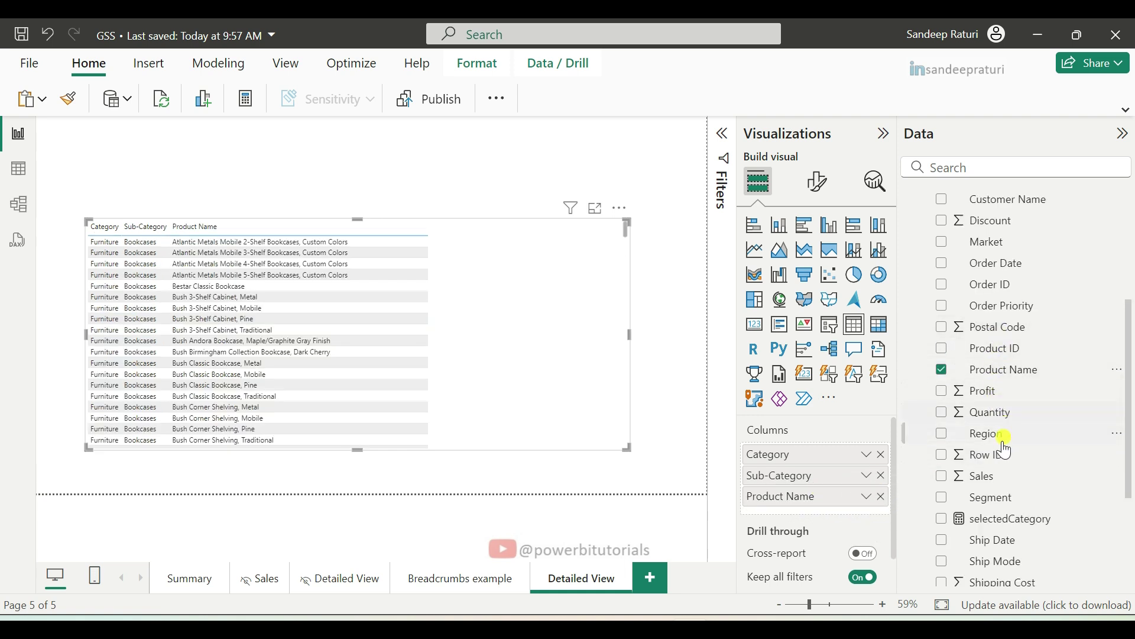
left_click(979, 476)
left_click(988, 393)
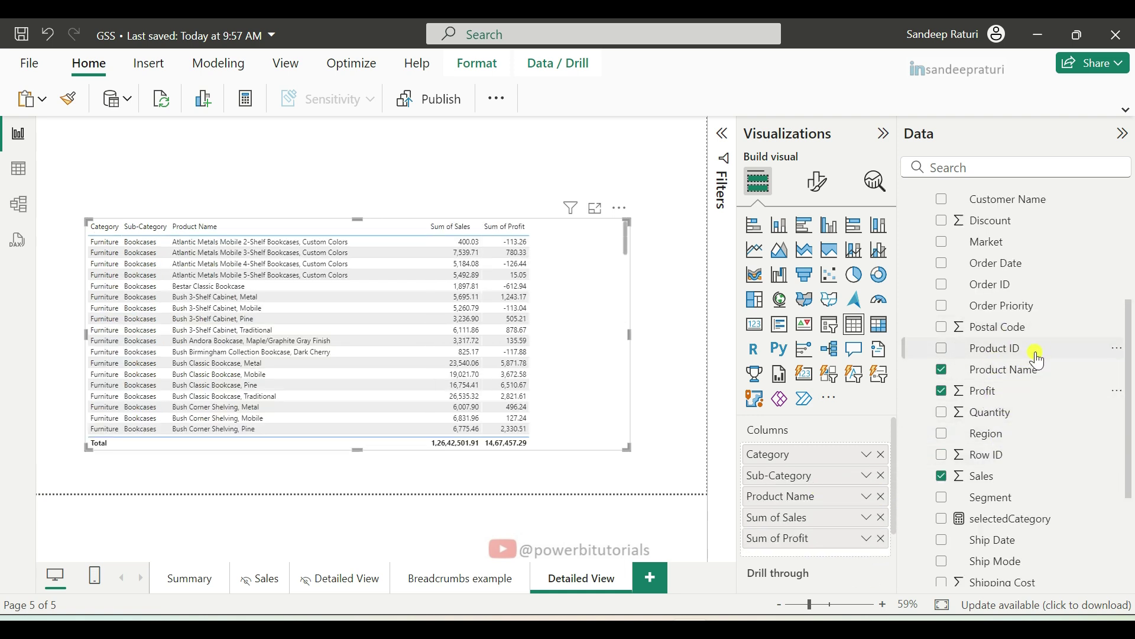
- Add Country and Region to the table visual as the first two columns, ahead of Category
scroll(1032, 364, "up", 5)
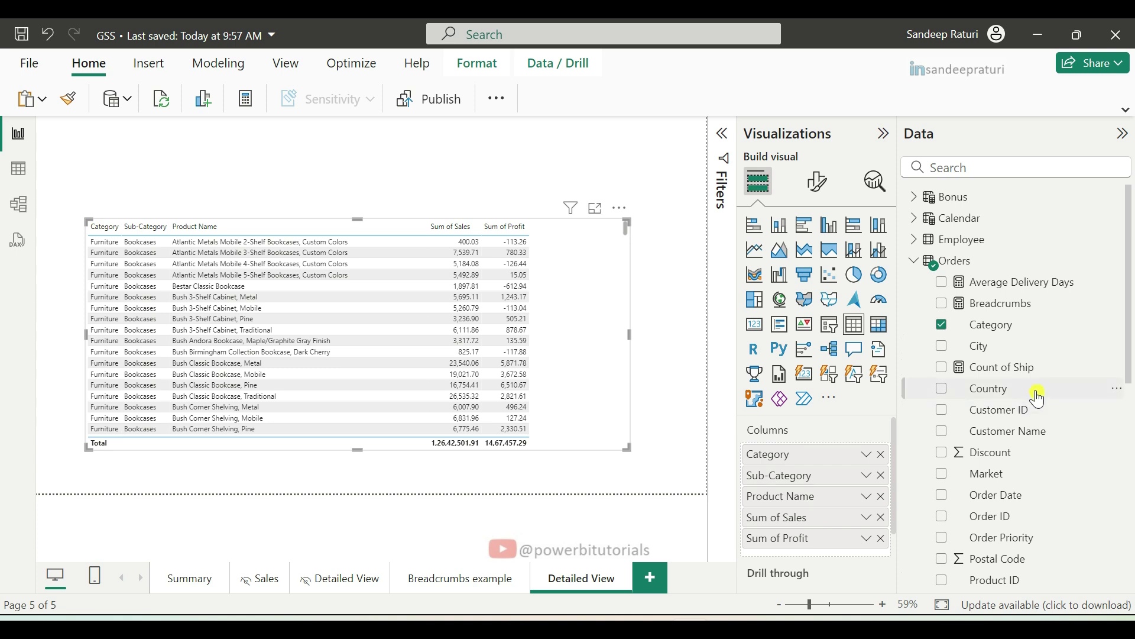
left_click_drag(966, 388, 823, 462)
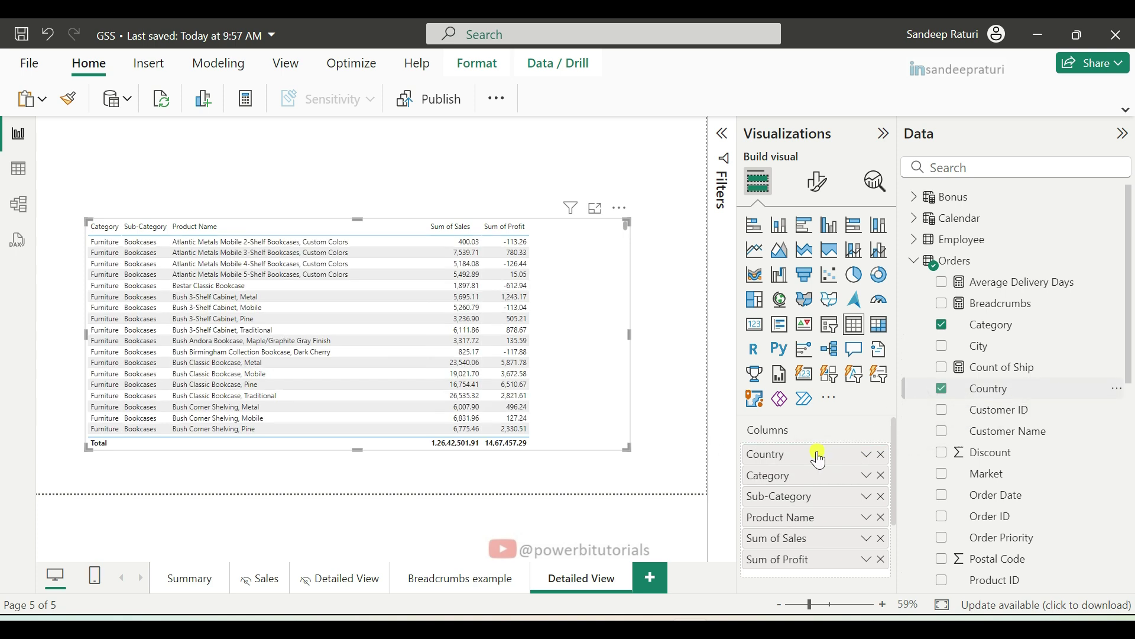
scroll(1006, 468, "down", 3)
scroll(1044, 525, "down", 3)
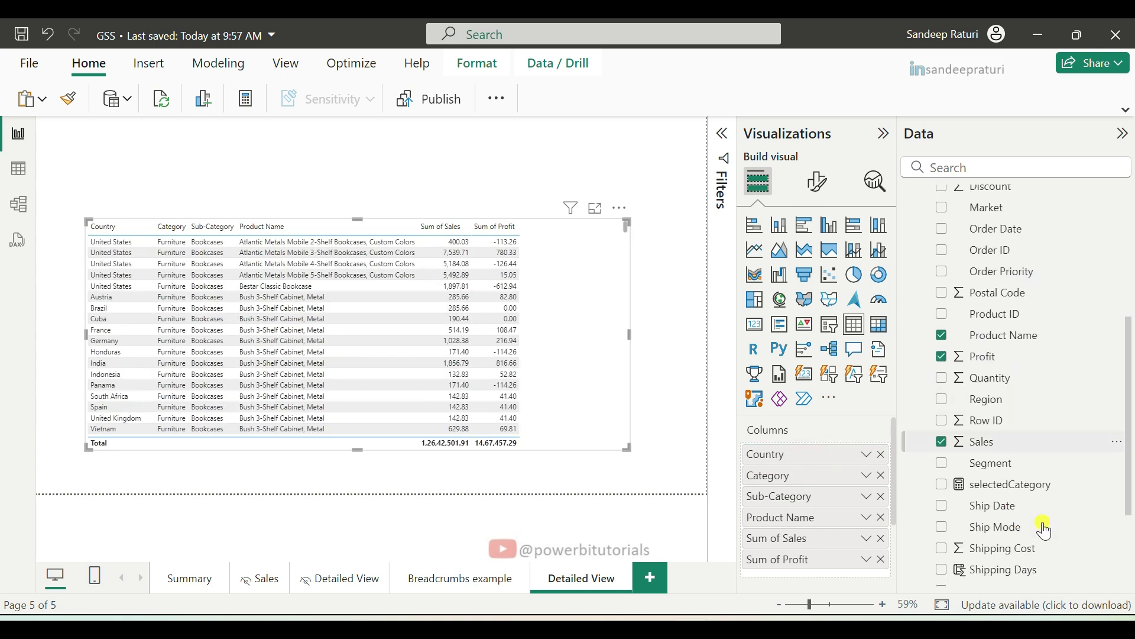
left_click_drag(1013, 403, 816, 464)
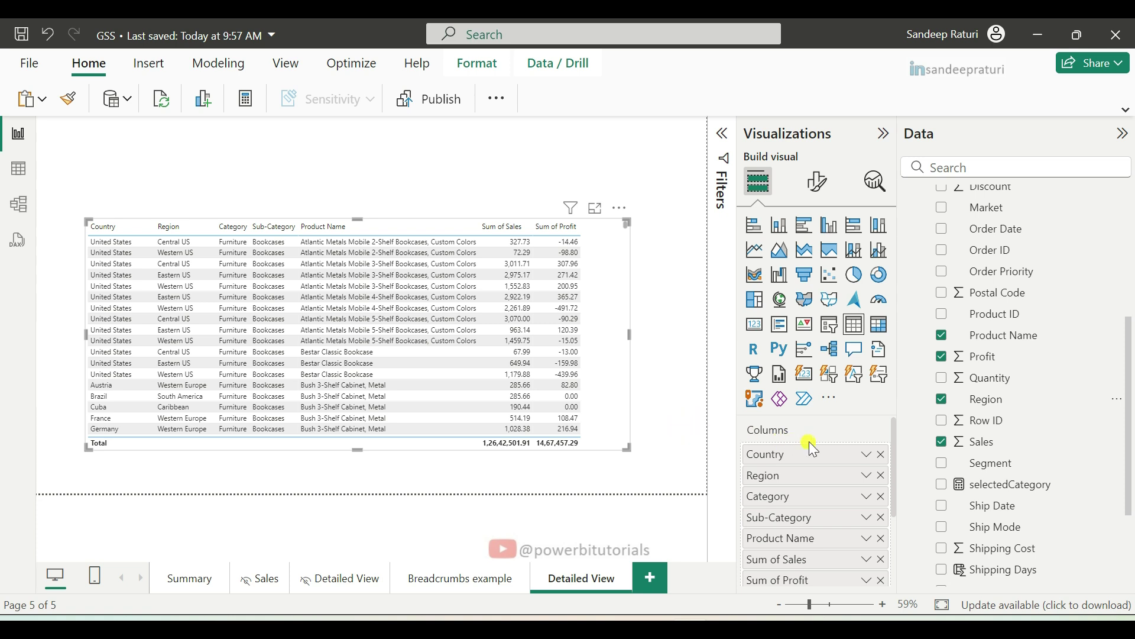
- Set the Orders Category field as the drill-through field of the Detailed View page
scroll(810, 441, "down", 3)
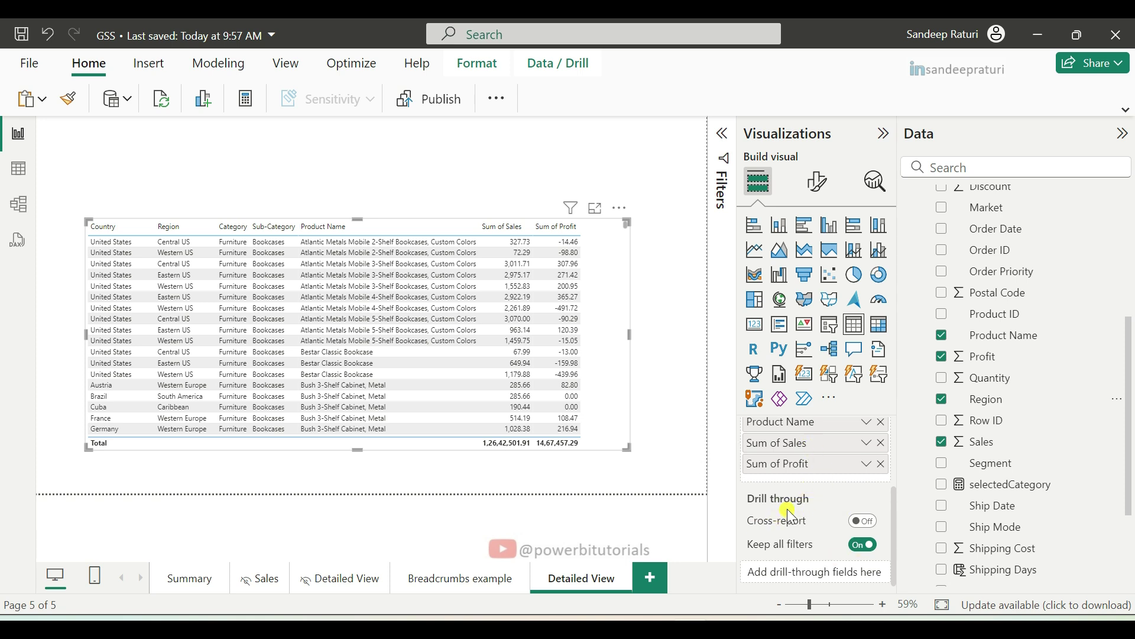
mouse_move(792, 516)
scroll(1065, 461, "up", 4)
scroll(1062, 455, "up", 1)
left_click_drag(988, 327, 837, 571)
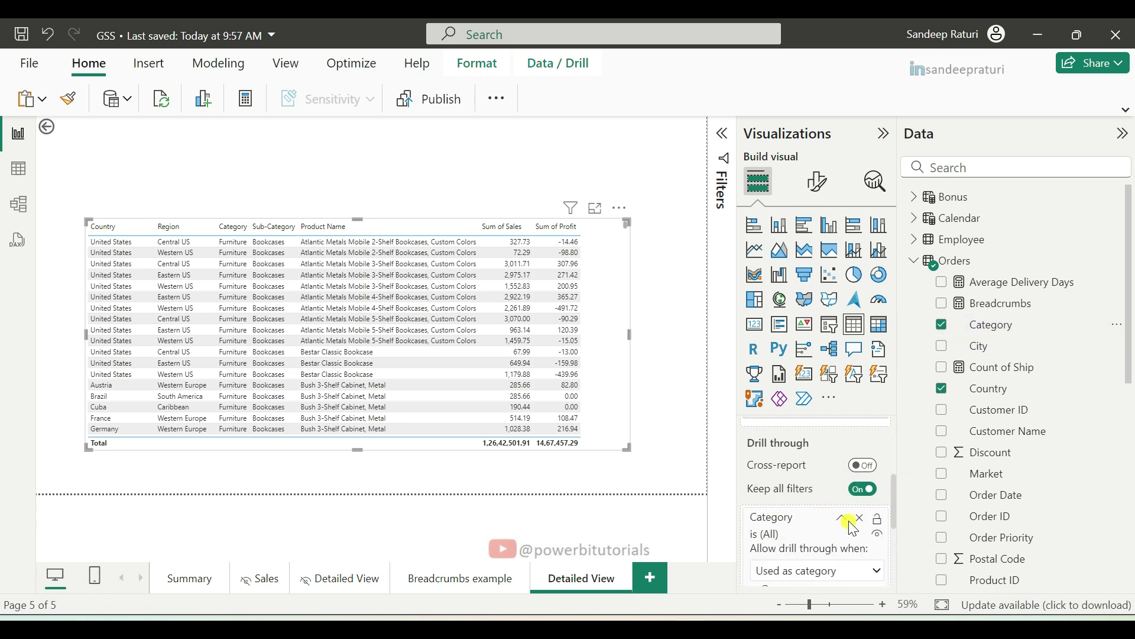
scroll(852, 525, "down", 2)
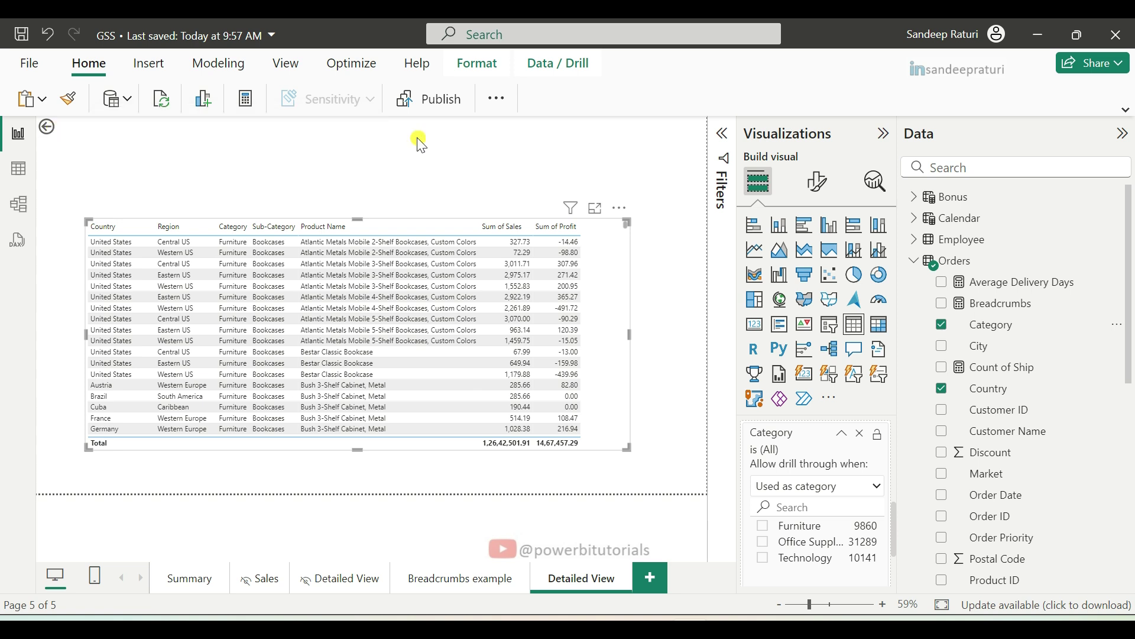
- Insert a right arrow button on the Breadcrumbs example page and place it below the Total Sales by Category pie chart
left_click(447, 580)
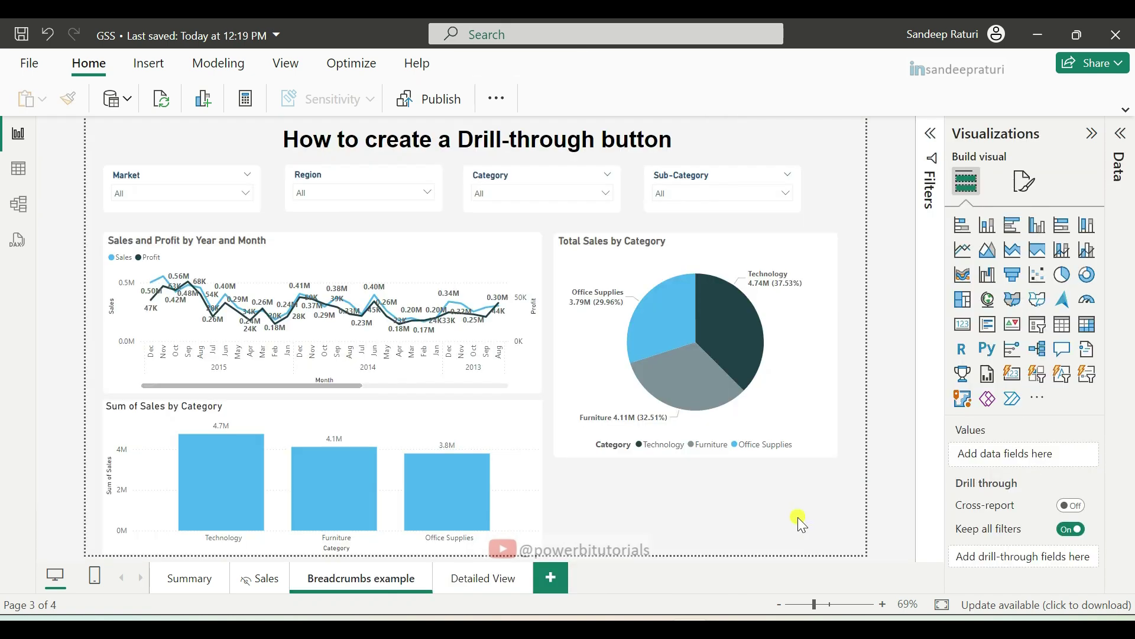
left_click(150, 64)
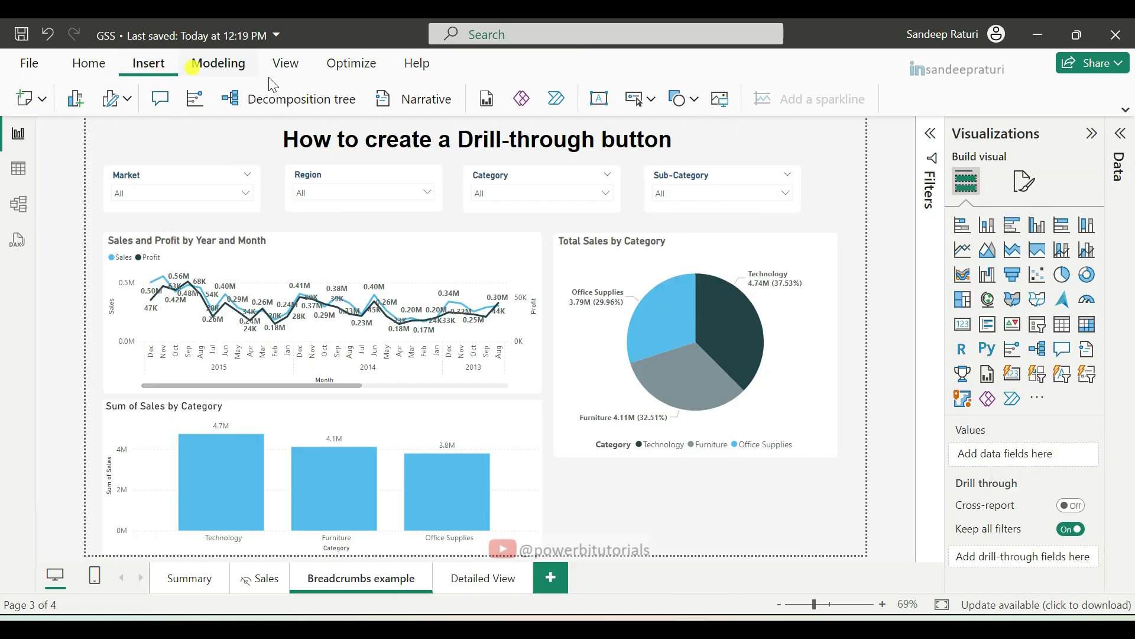
left_click(655, 101)
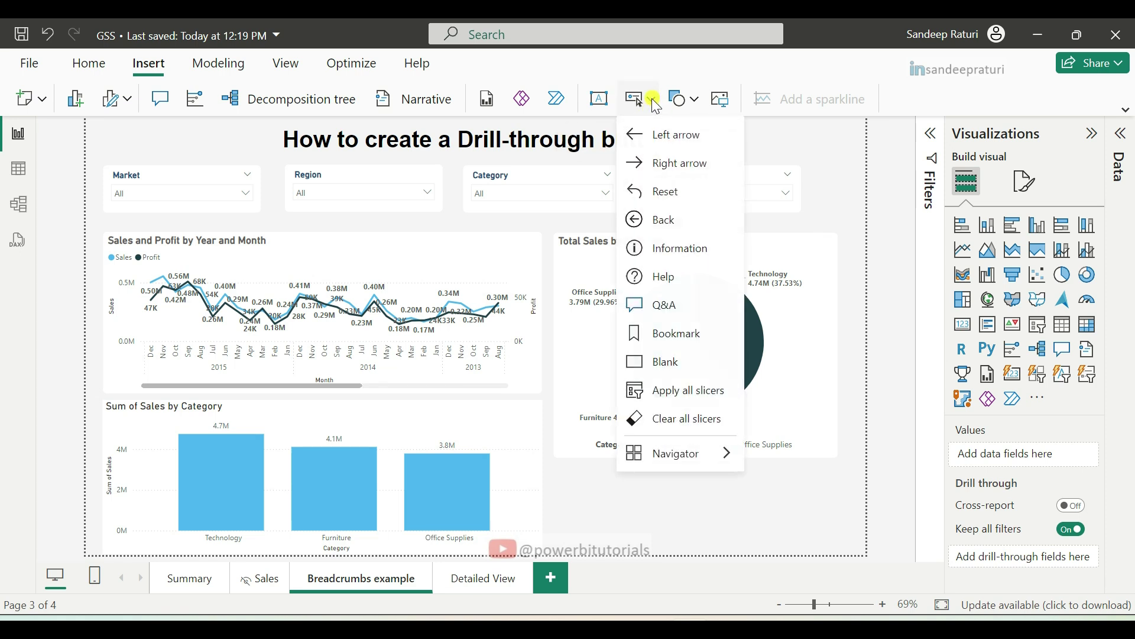
left_click(692, 170)
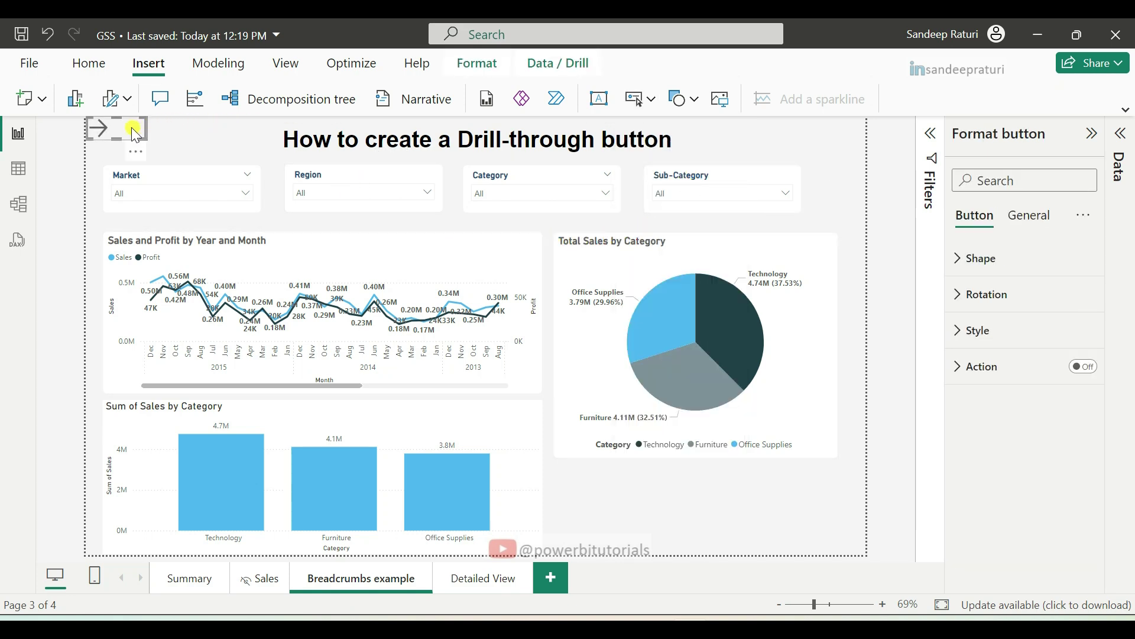
left_click_drag(133, 128, 723, 502)
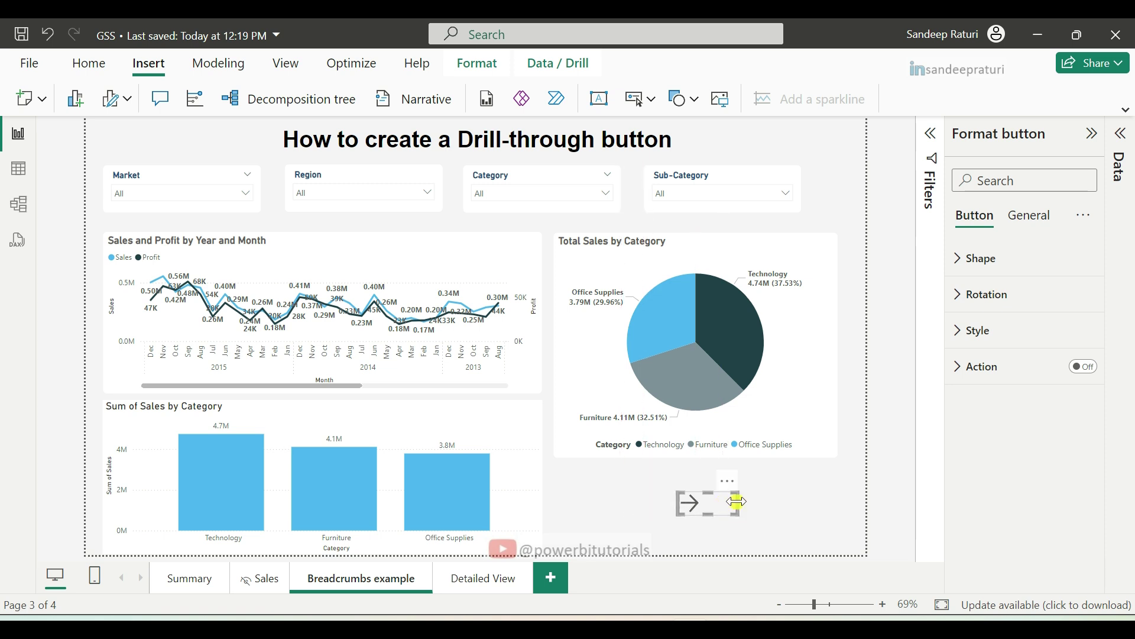
- Widen the arrow button and turn on its action as Drill through with Detailed View as the destination
left_click_drag(740, 502, 797, 509)
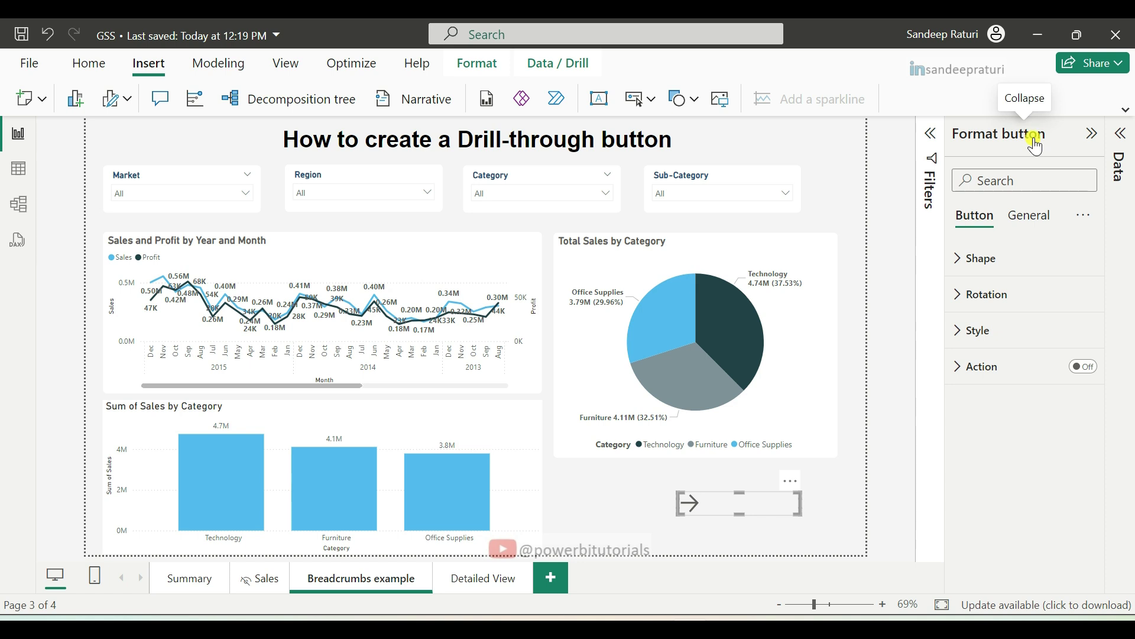
left_click(1077, 367)
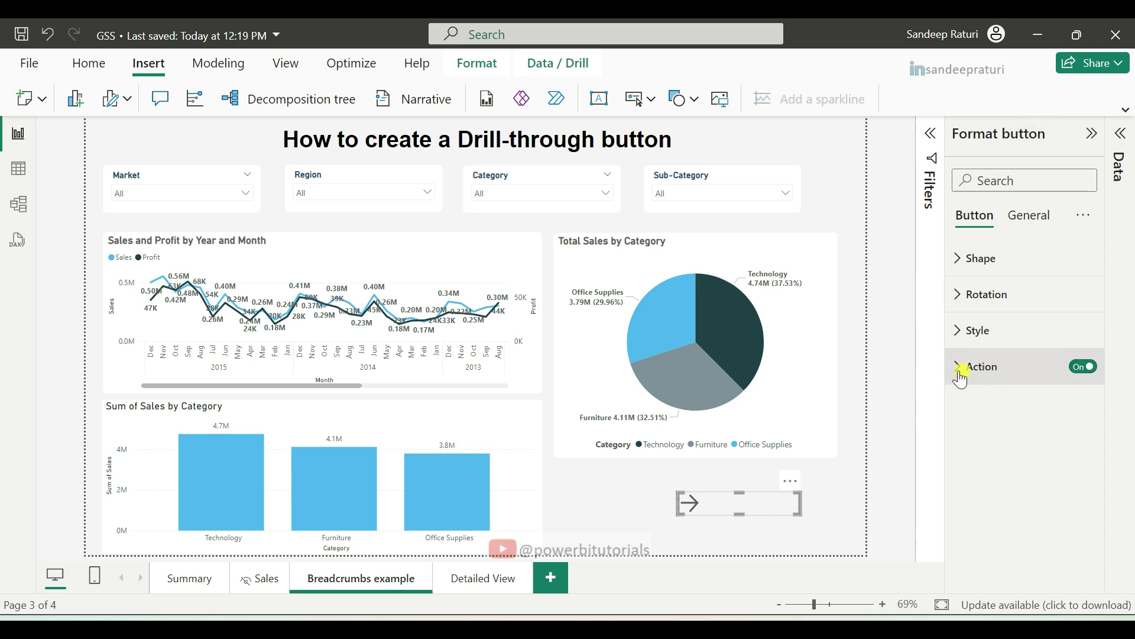
left_click(959, 368)
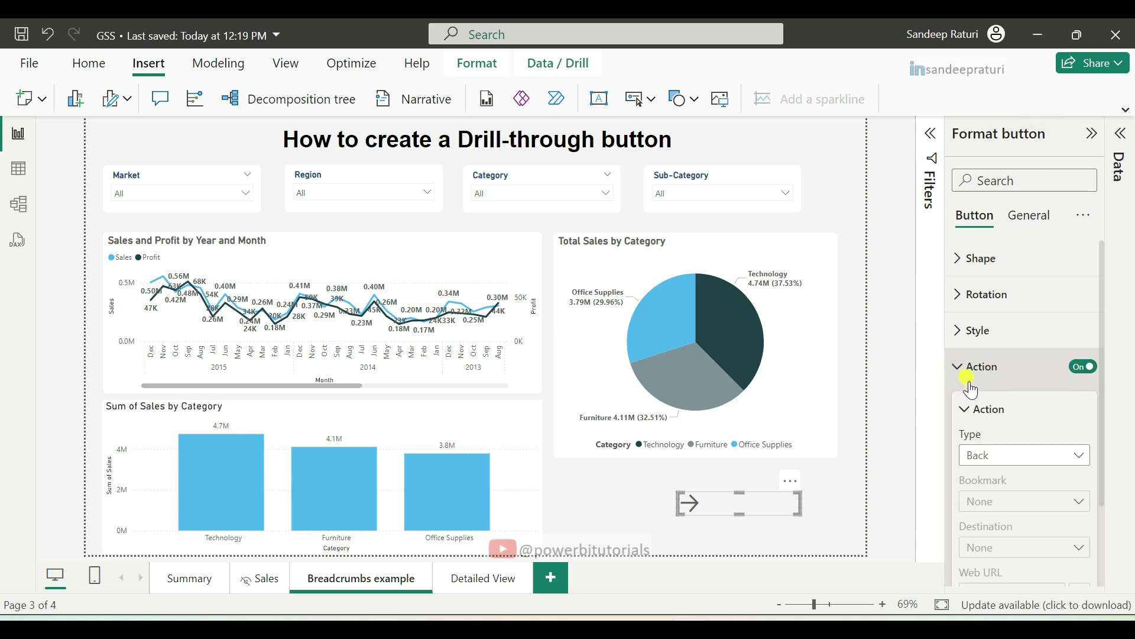
left_click(999, 463)
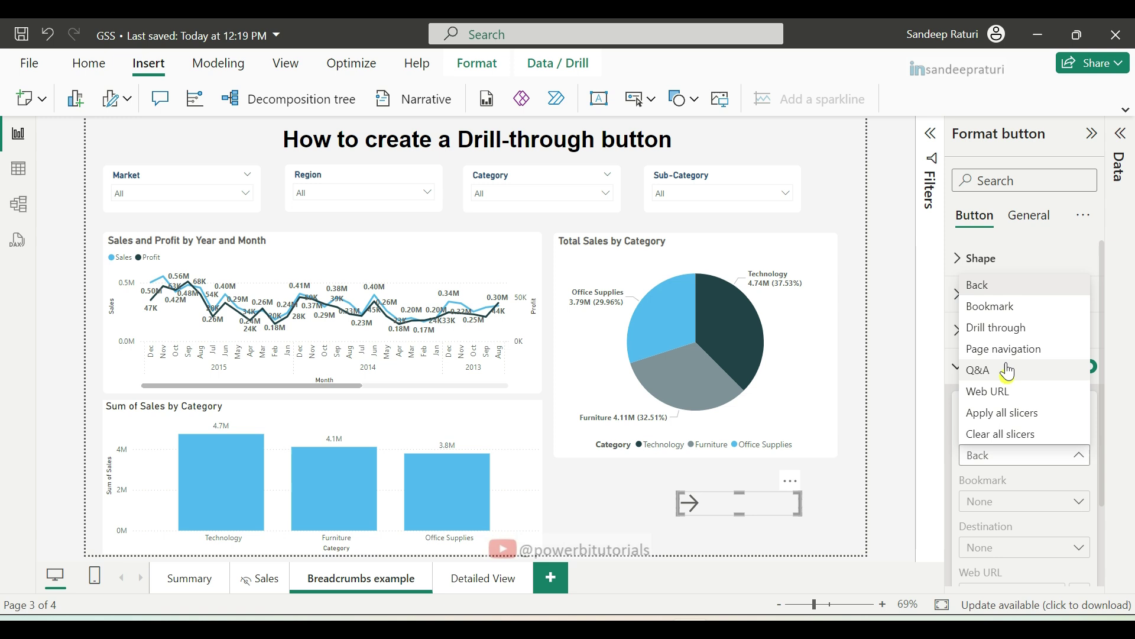
left_click(998, 328)
scroll(1015, 479, "down", 2)
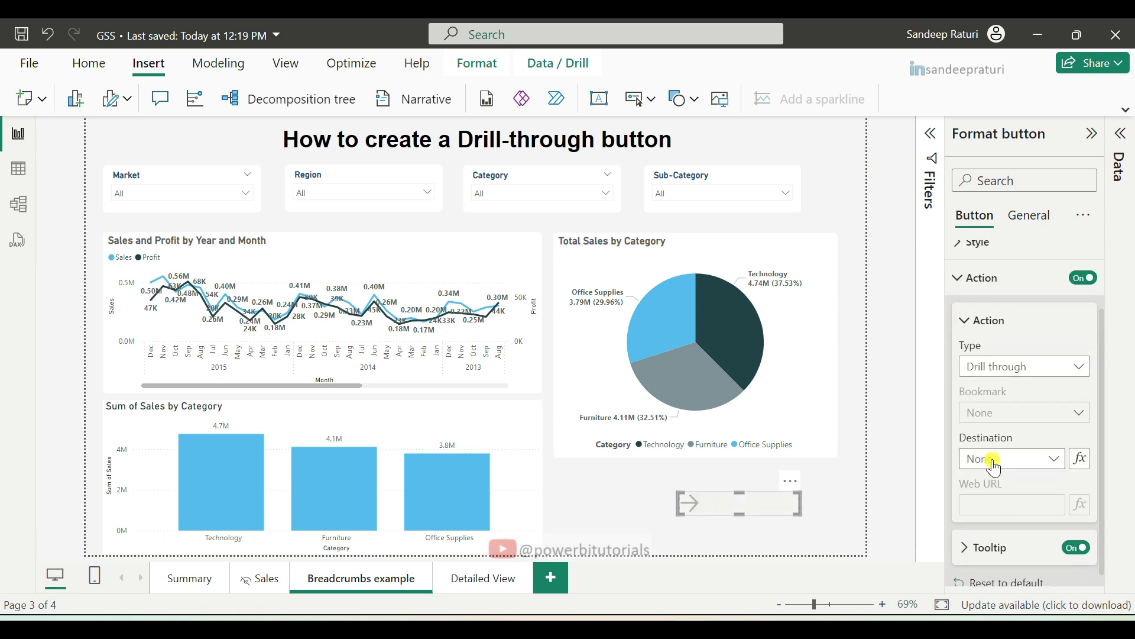
left_click(994, 460)
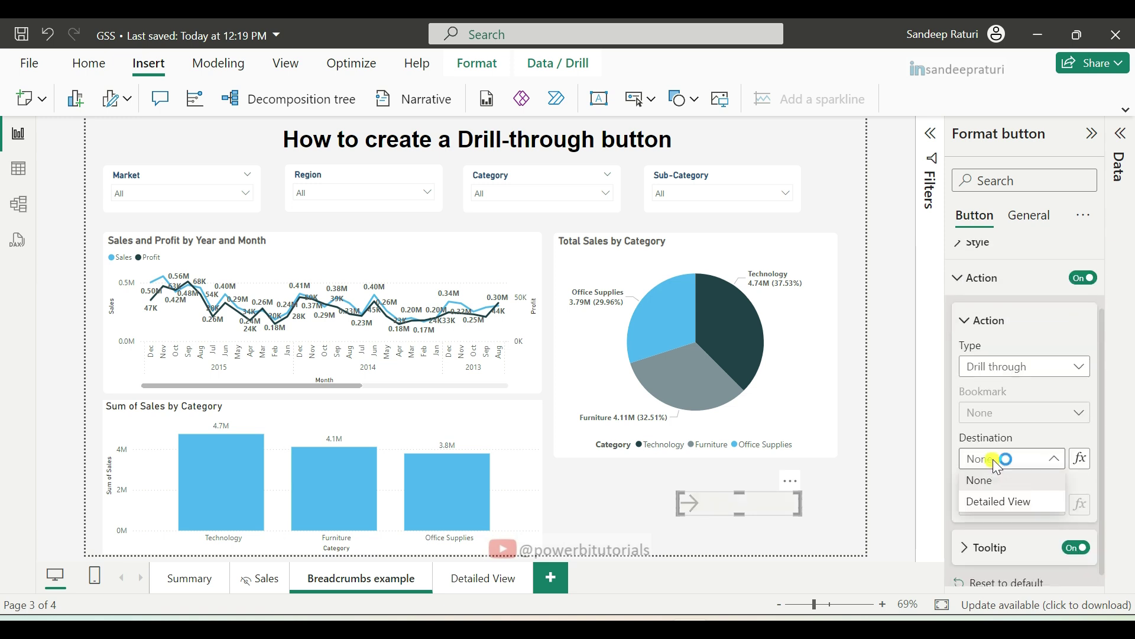
left_click(1002, 504)
scroll(1010, 518, "up", 2)
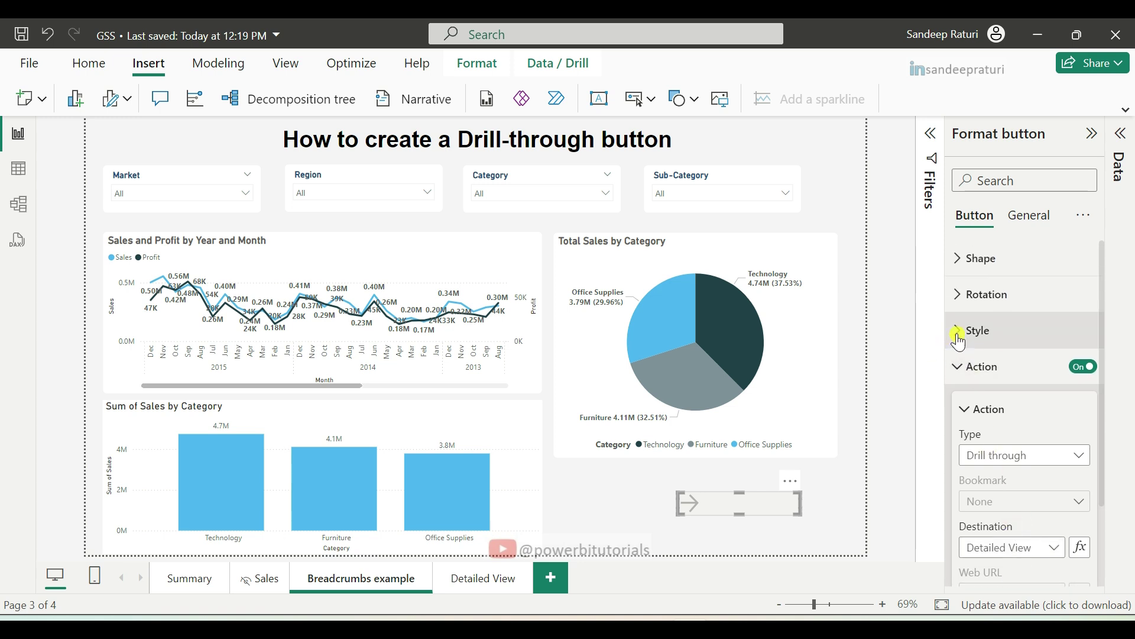
- Turn on the button's text for the default state and base it on the selectedCategory measure from Orders
left_click(960, 333)
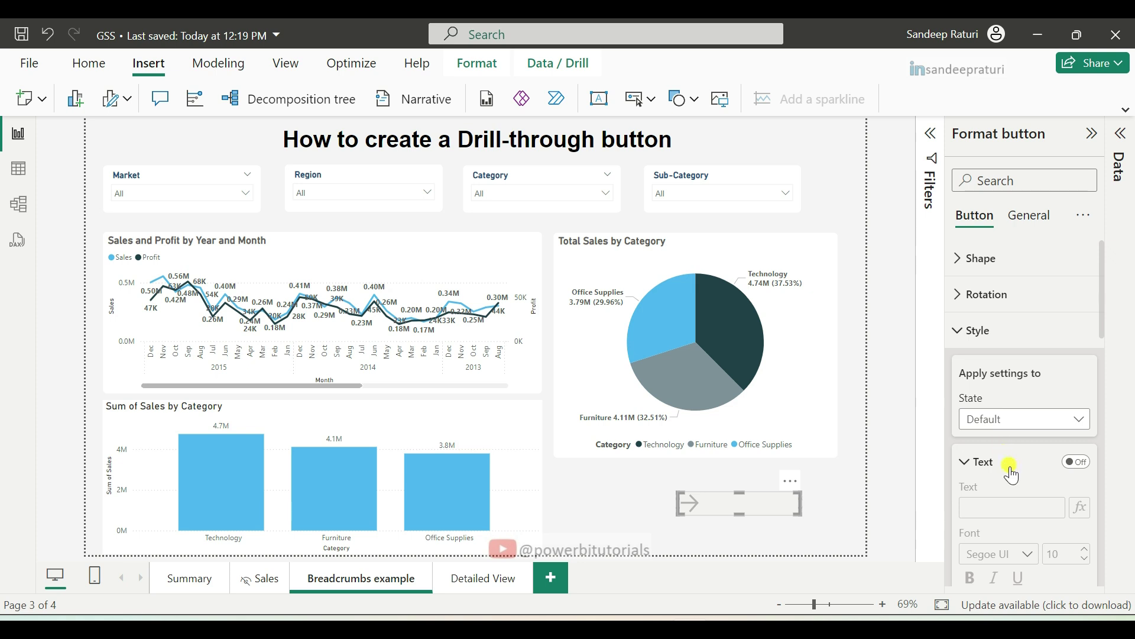
scroll(1005, 449, "down", 2)
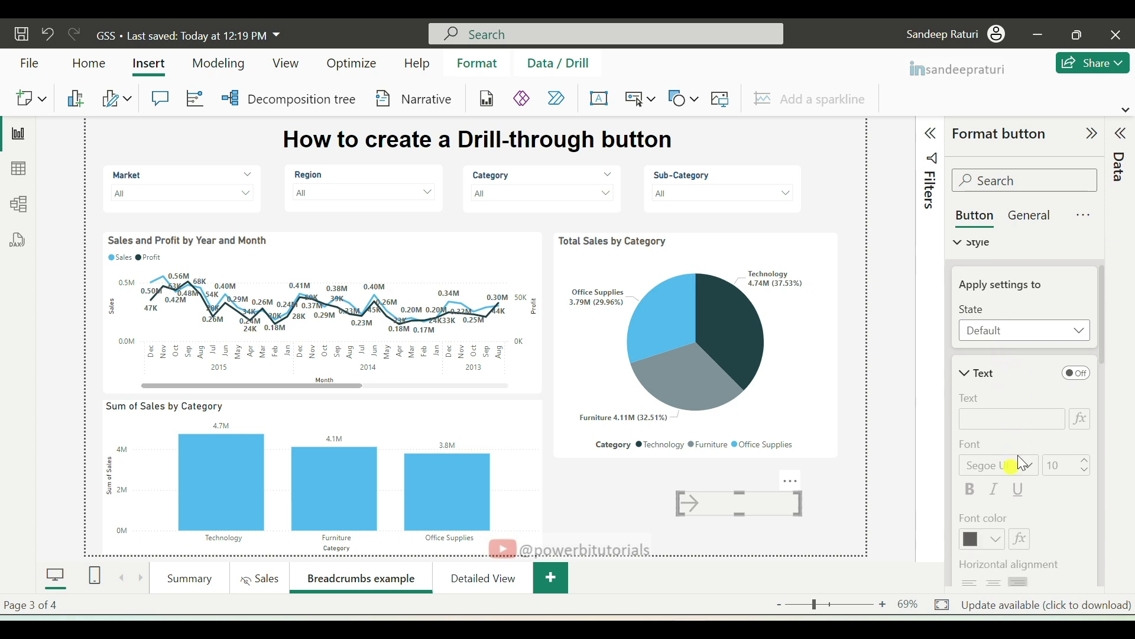
left_click(1076, 375)
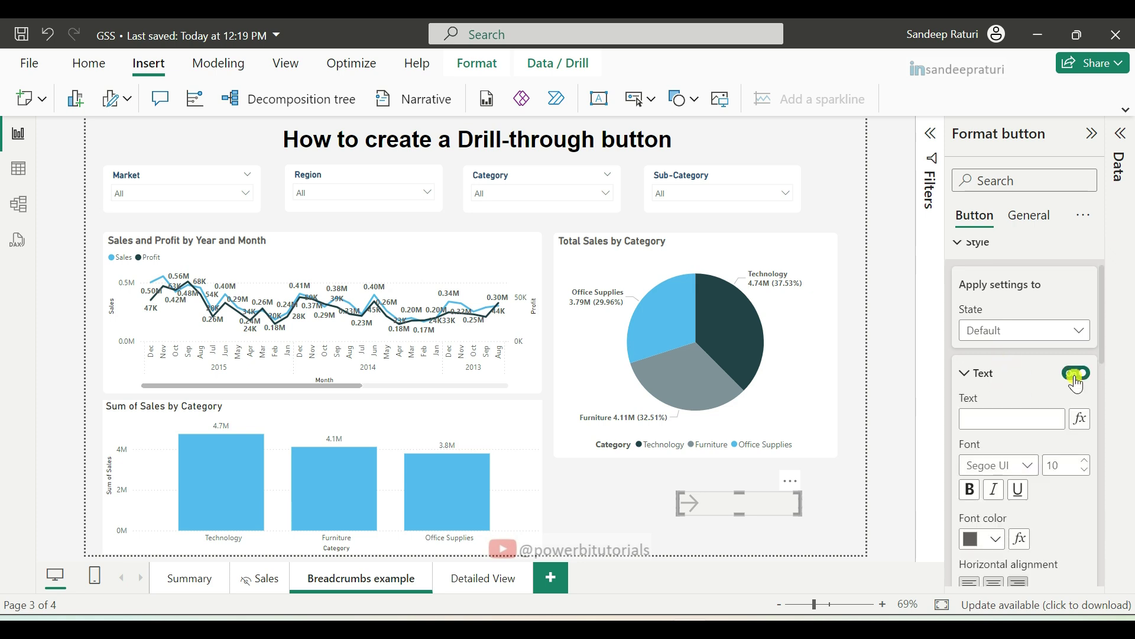
left_click(1081, 421)
left_click(409, 204)
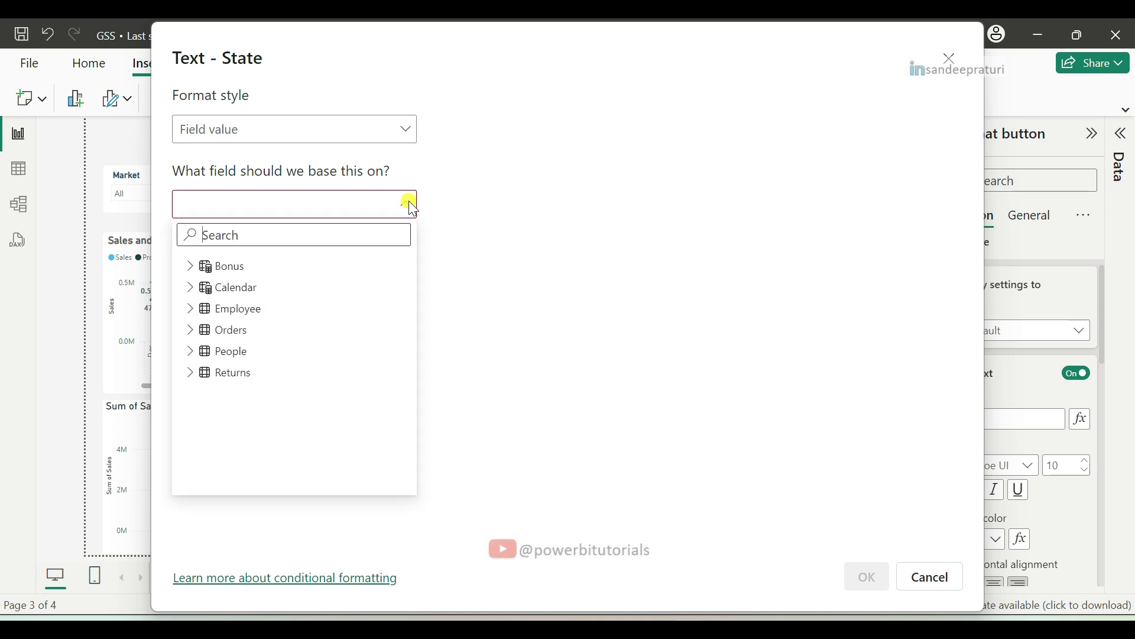
left_click(201, 329)
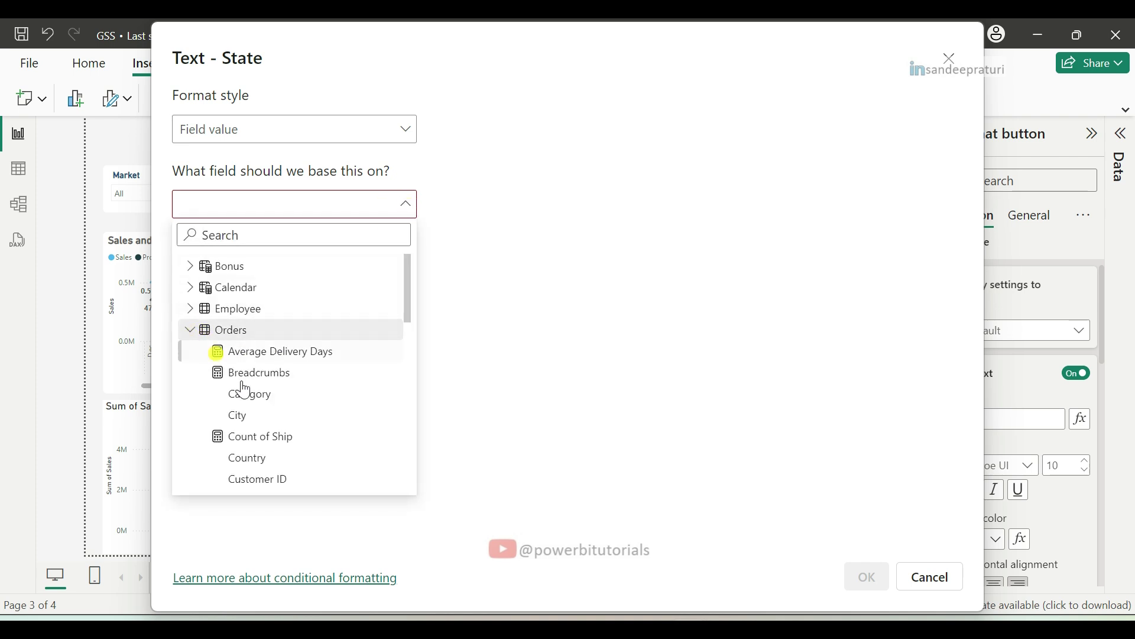
scroll(317, 431, "down", 3)
scroll(329, 425, "down", 3)
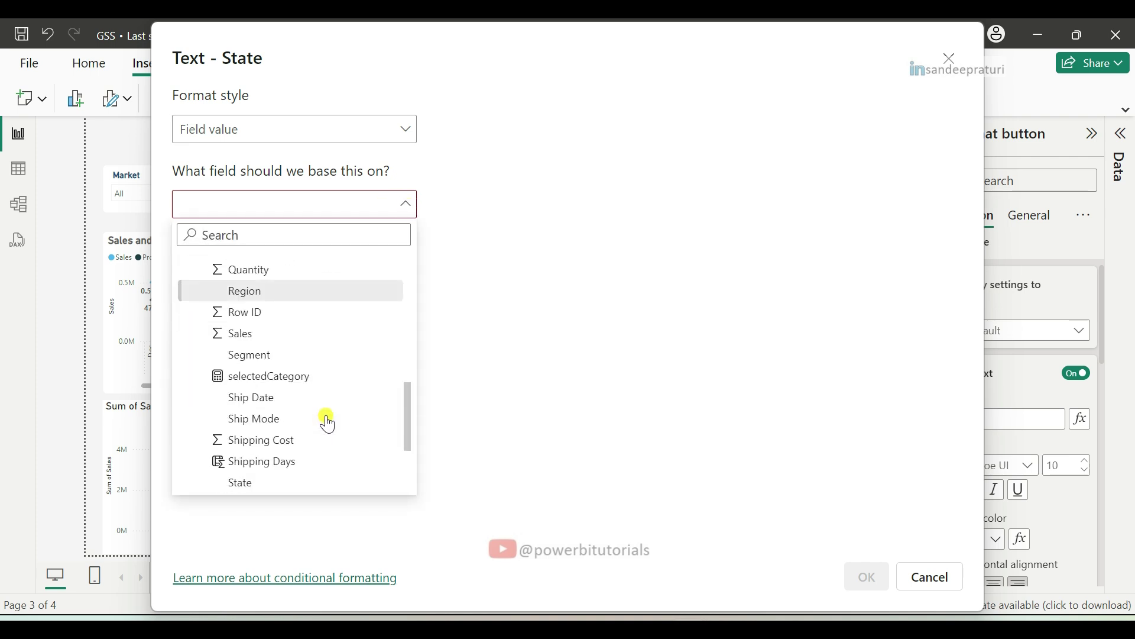
left_click(308, 378)
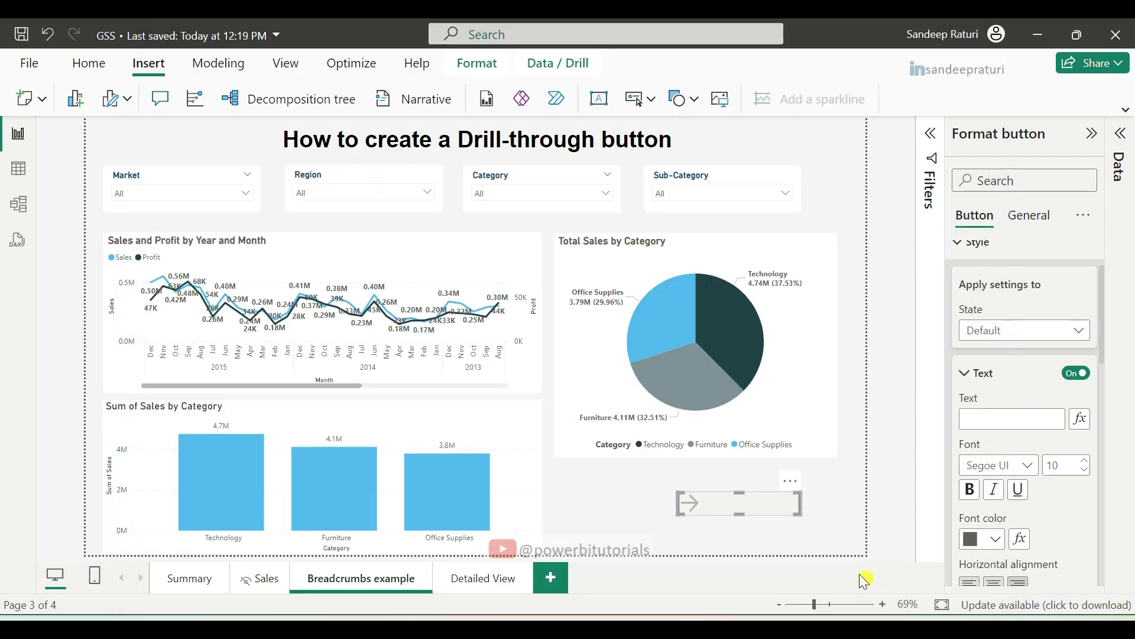
left_click(861, 575)
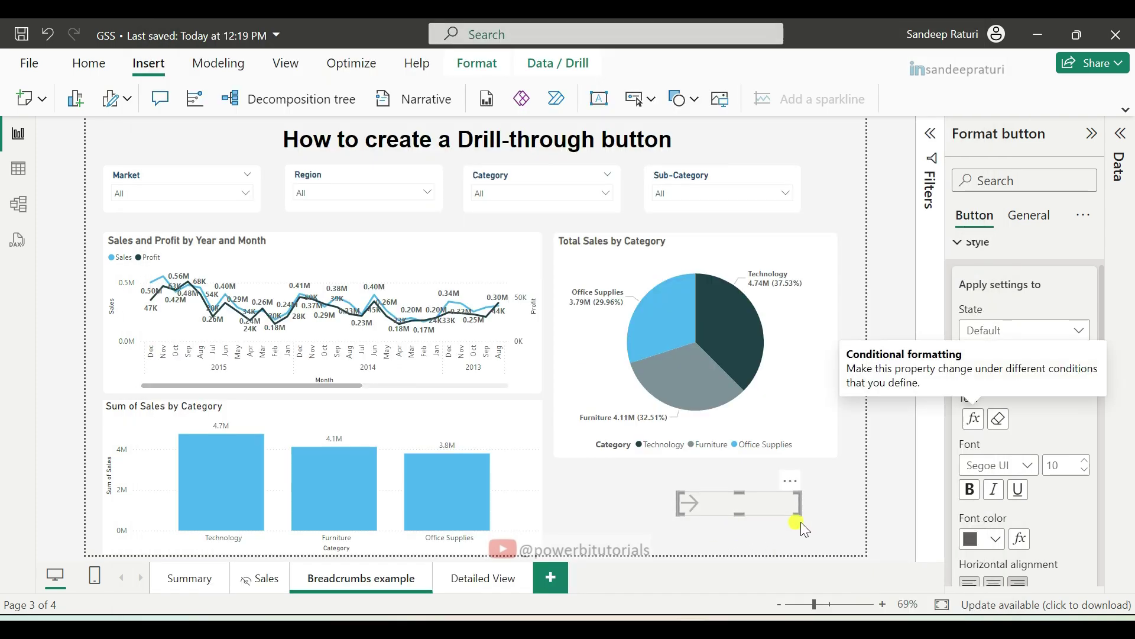
- Check the button's tooltip, and select Office Supplies in the Sum of Sales by Category chart to test the button
mouse_move(762, 520)
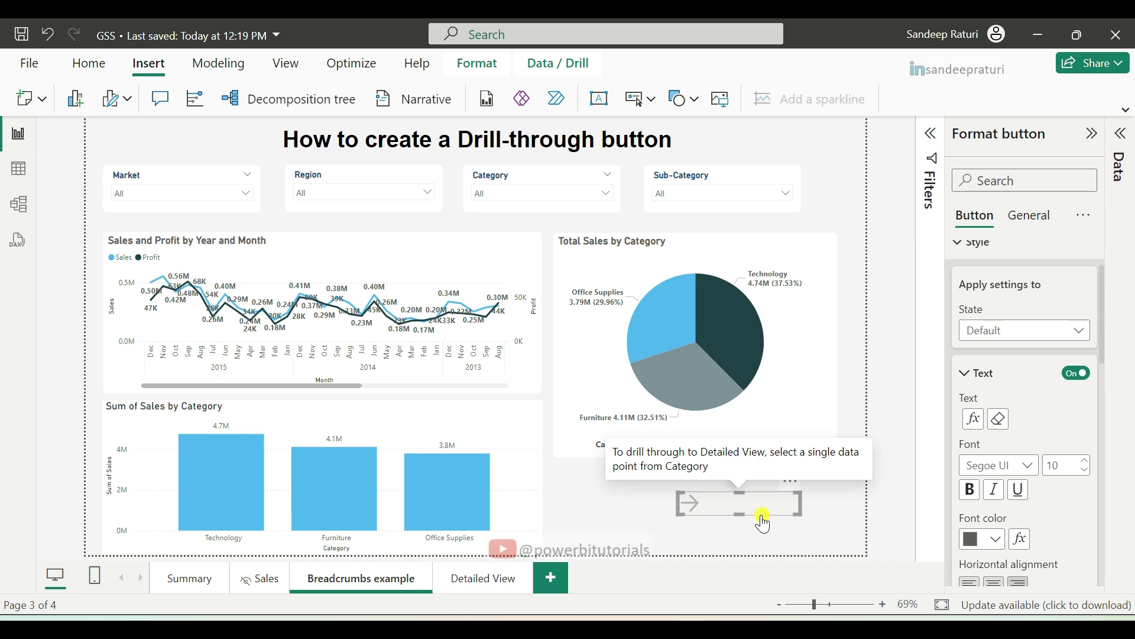
left_click(460, 496)
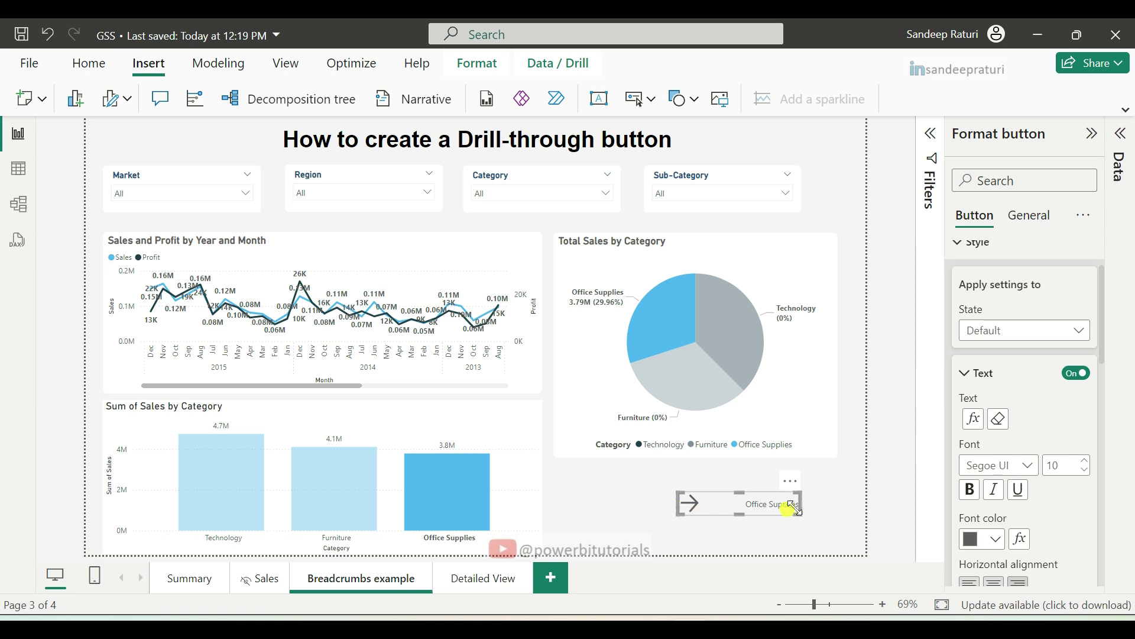
mouse_move(767, 520)
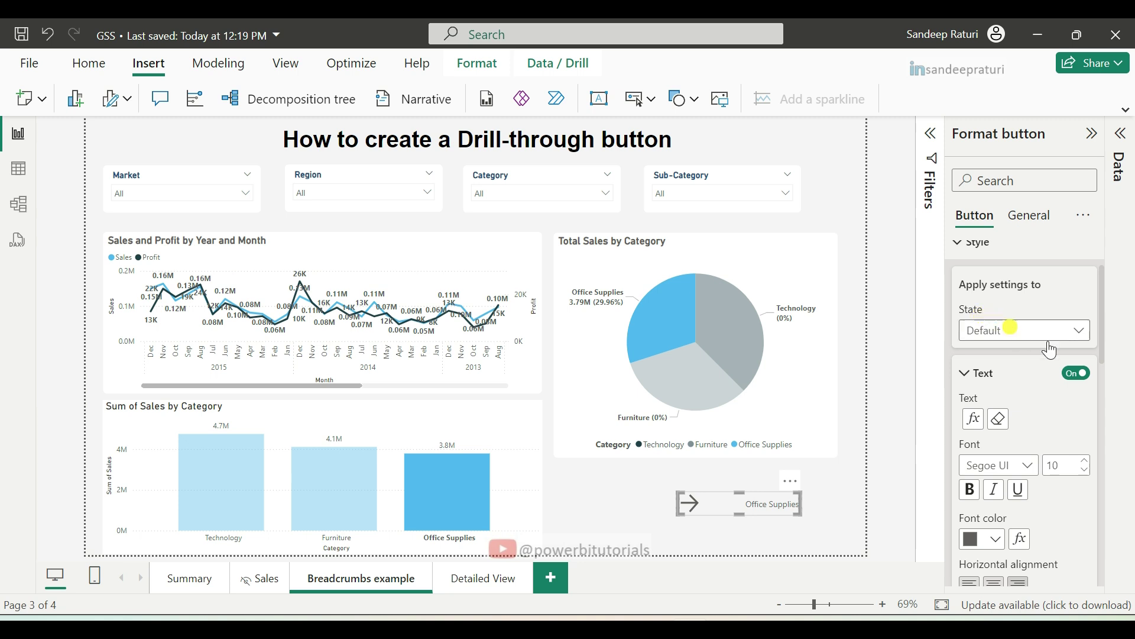
- Set the button text's font size to 18 and align the text horizontally to the left
scroll(1044, 426, "down", 3)
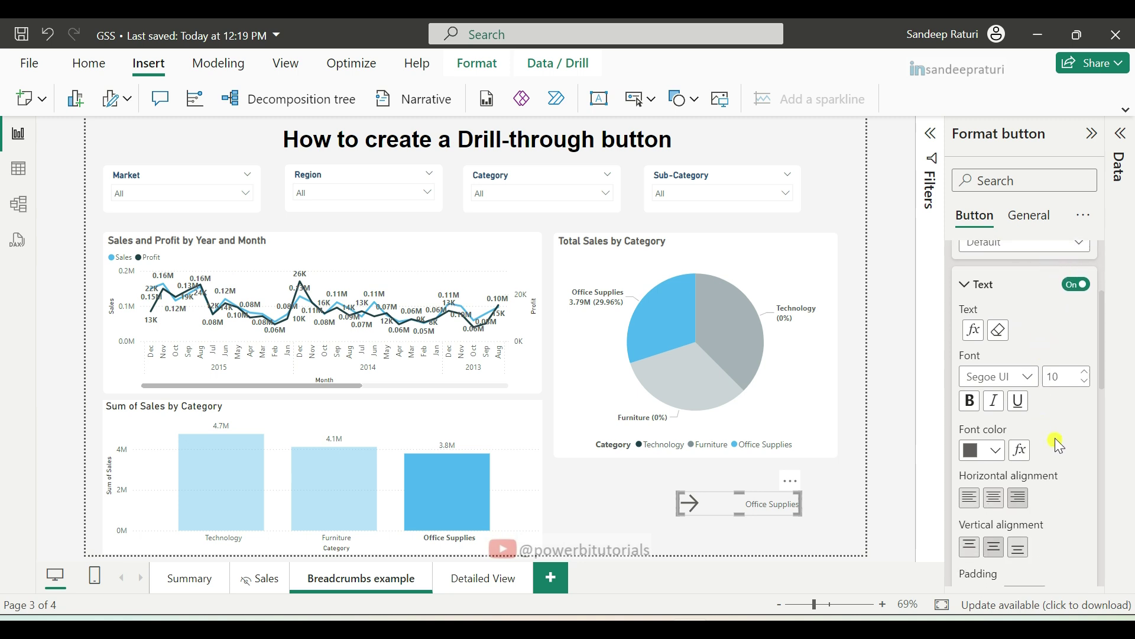
left_click(1064, 380)
type("18")
scroll(1078, 410, "down", 3)
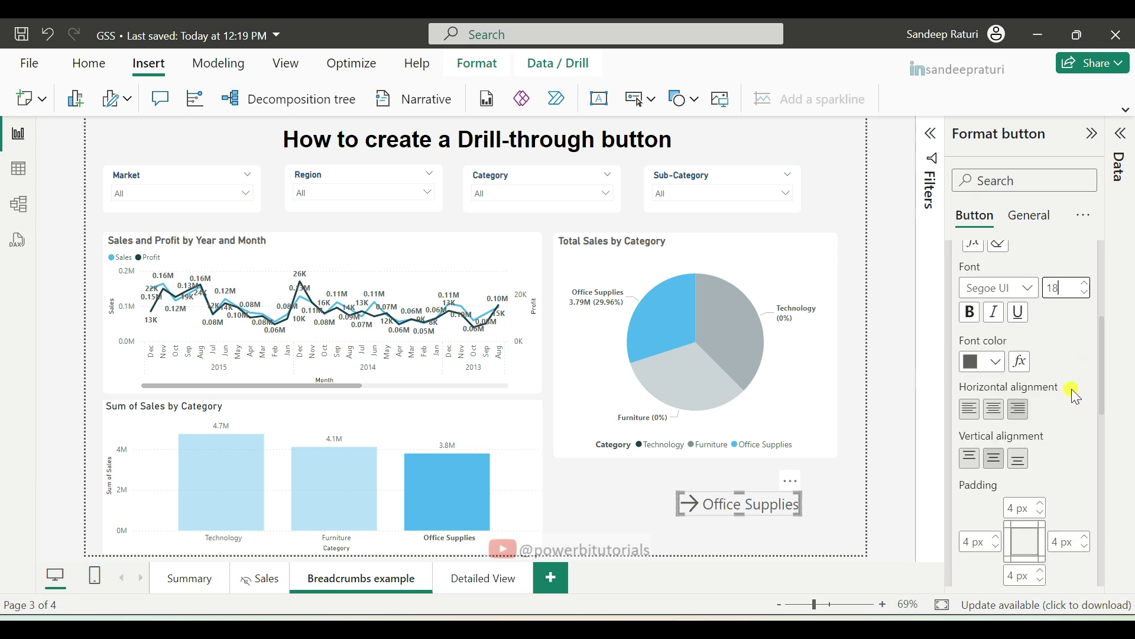
left_click(972, 416)
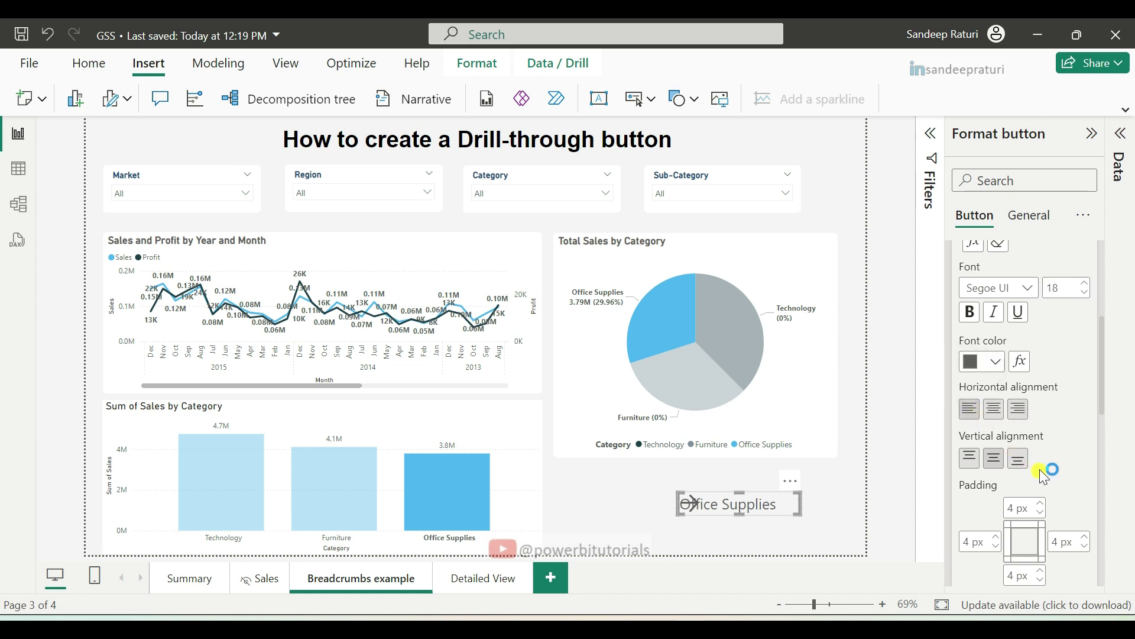
- Set the button icon's line color to dark blue and align the icon horizontally to the right
scroll(1039, 470, "down", 5)
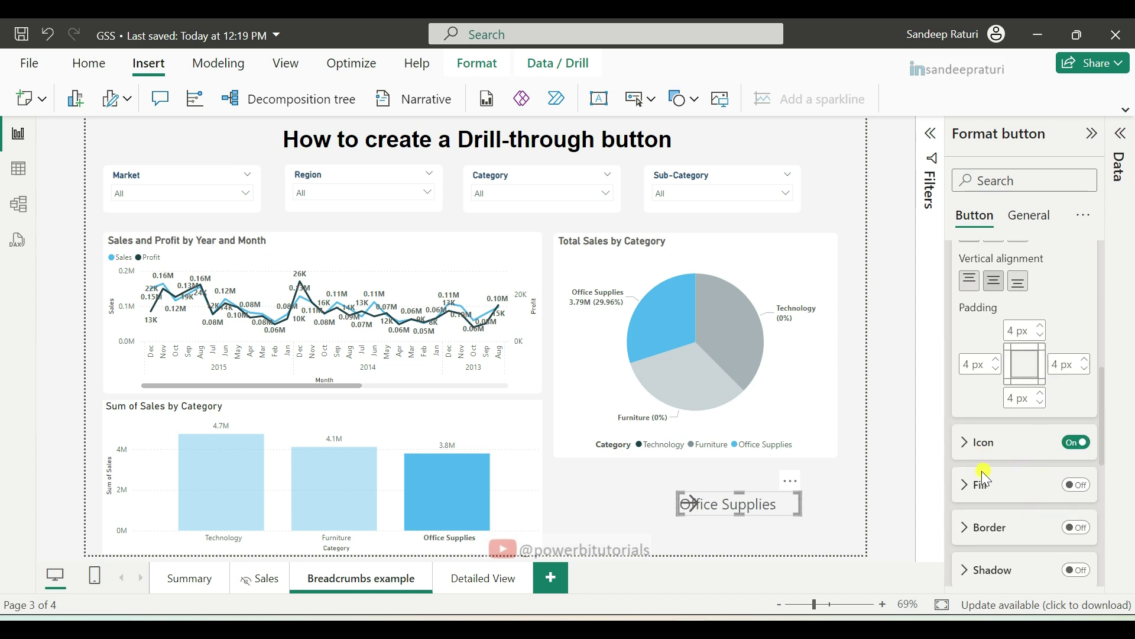
left_click(968, 443)
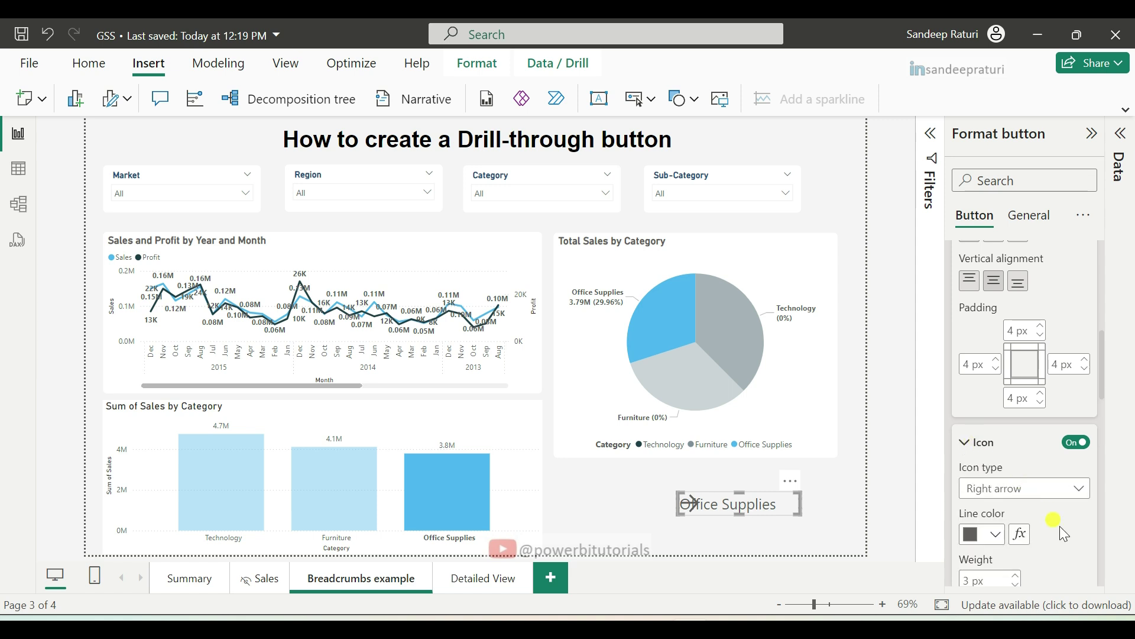
scroll(1065, 531, "down", 5)
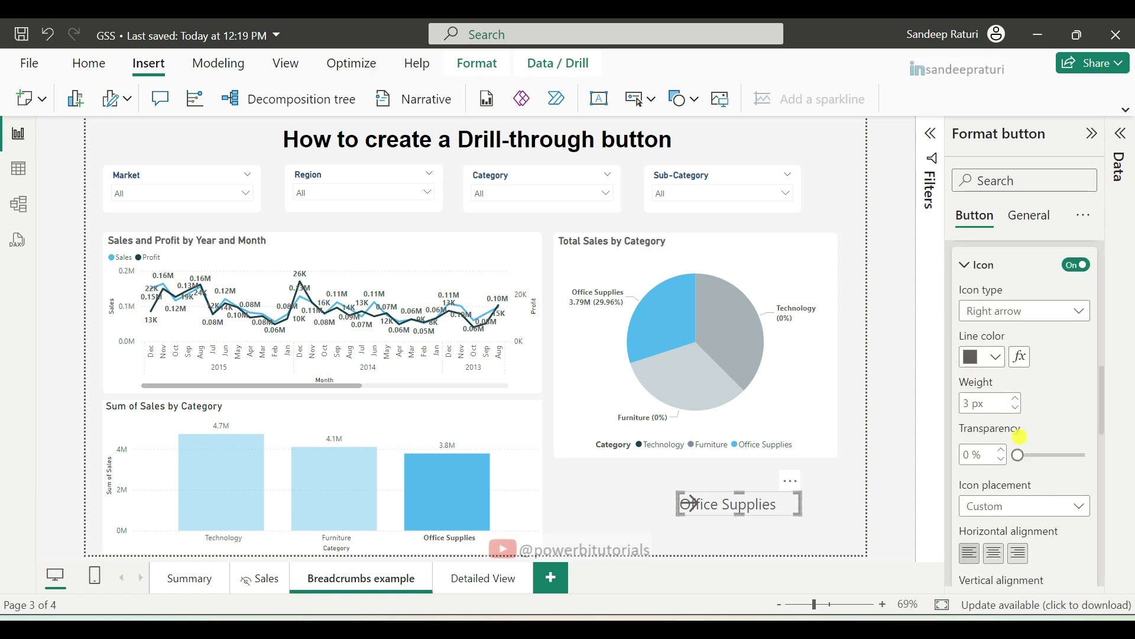
left_click(997, 359)
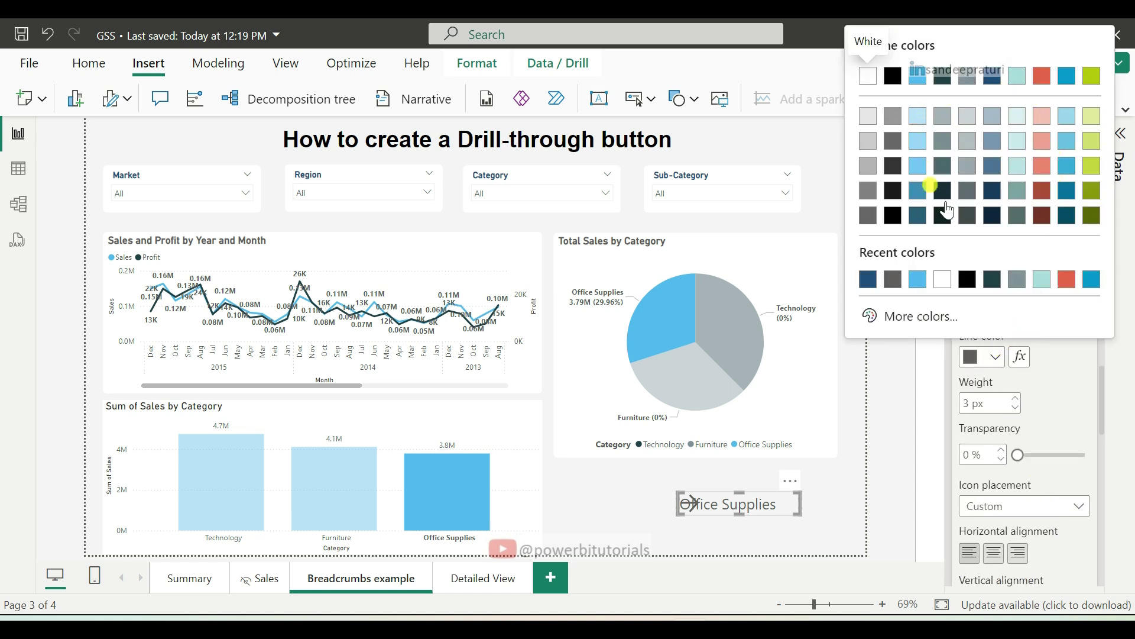
left_click(868, 279)
scroll(1043, 407, "down", 3)
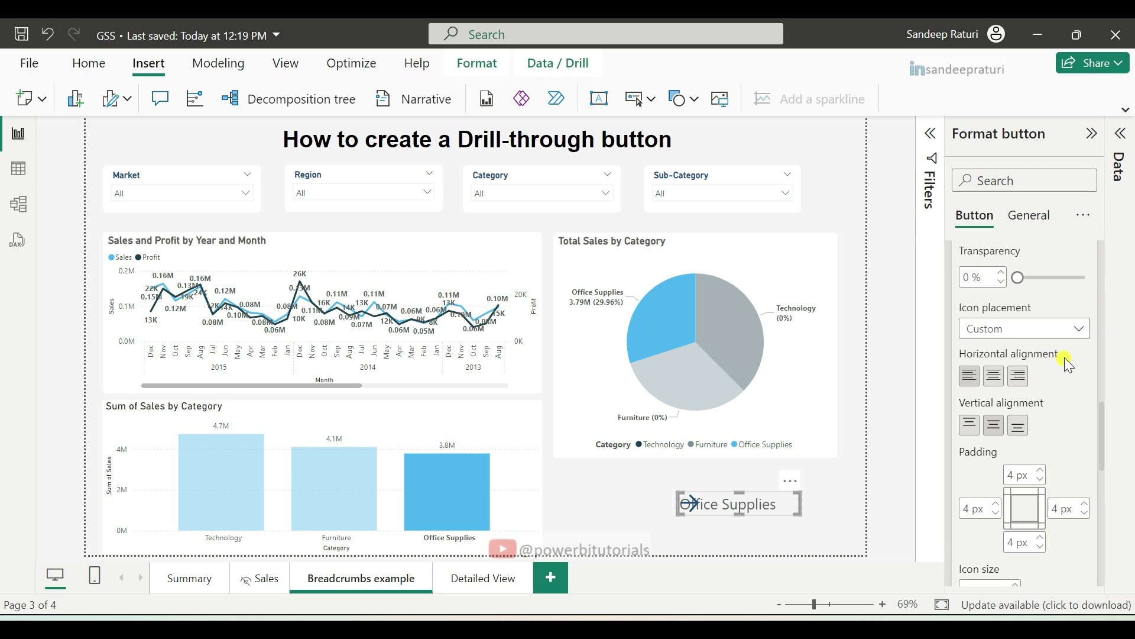
left_click(1022, 382)
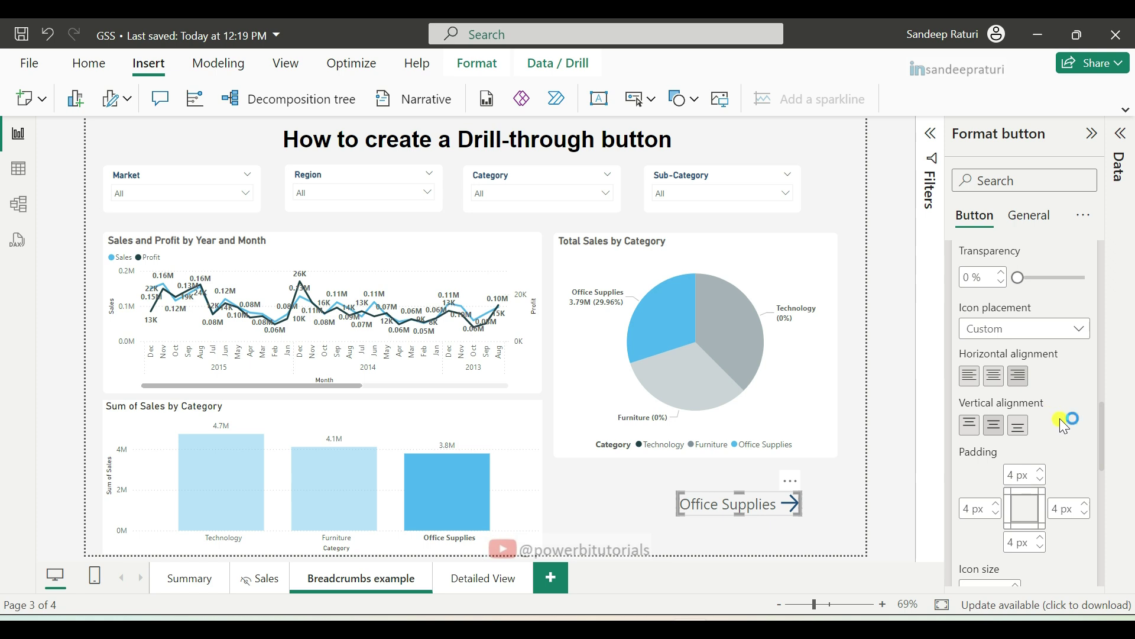
- Set the button tooltip's enabled text to "View selected category information click here-"
scroll(1059, 417, "up", 1)
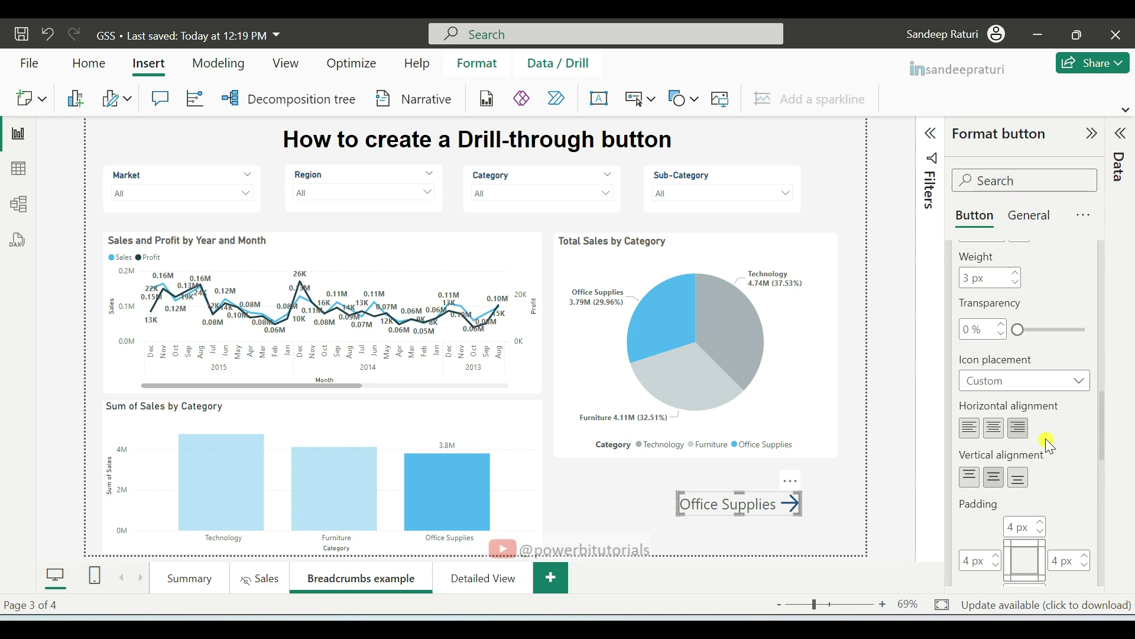
scroll(1046, 439, "down", 10)
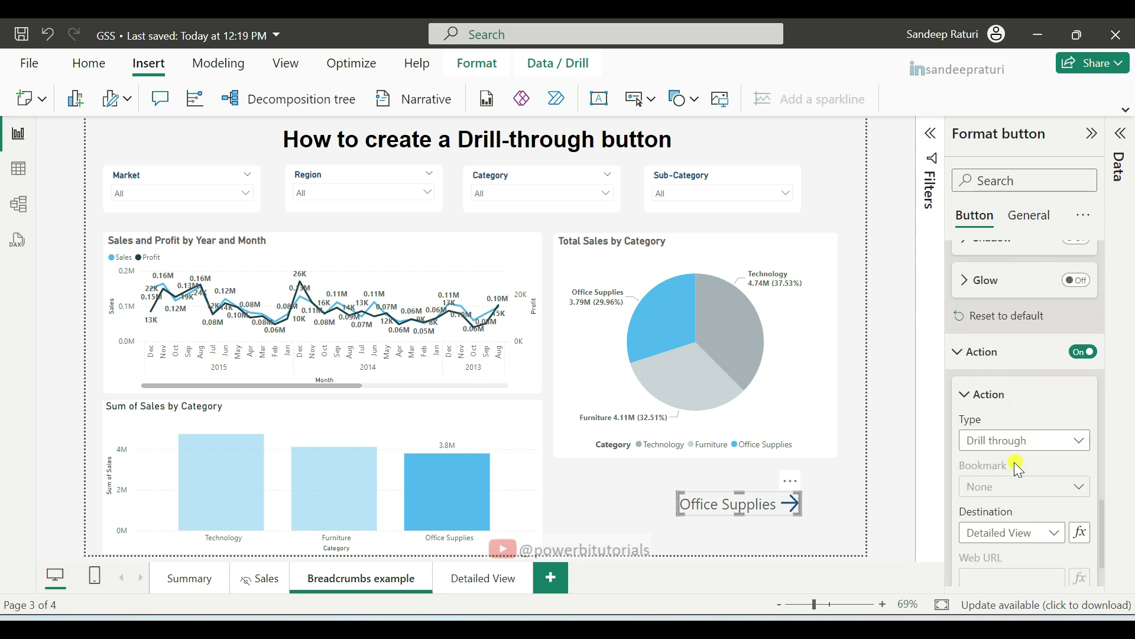
scroll(1013, 464, "down", 3)
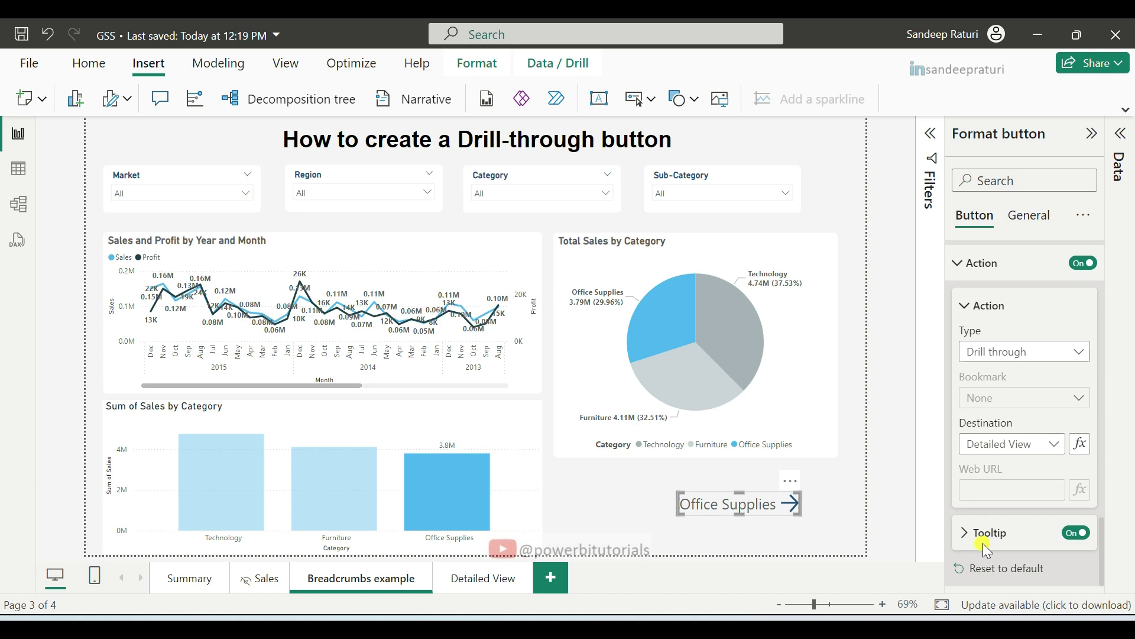
left_click(1015, 535)
scroll(1013, 530, "down", 3)
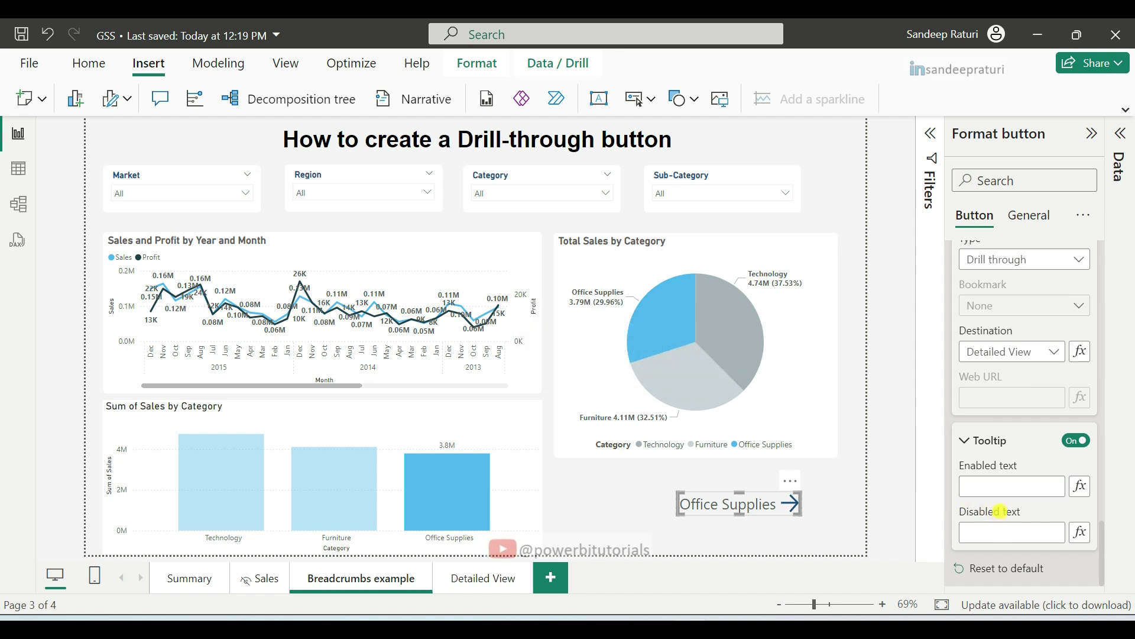
left_click(990, 491)
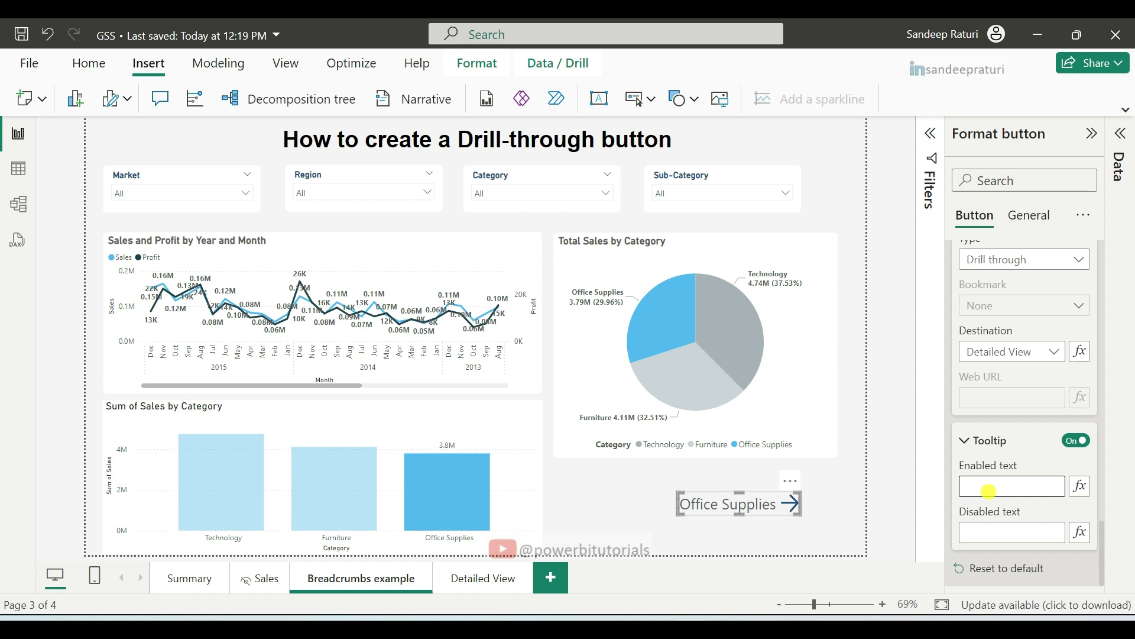
type("View selected")
type(" category")
type(" information c")
type("lick here-")
left_click(996, 506)
- Set the button tooltip's disabled text to "Select any single category from the visual" and deselect the button
left_click(986, 532)
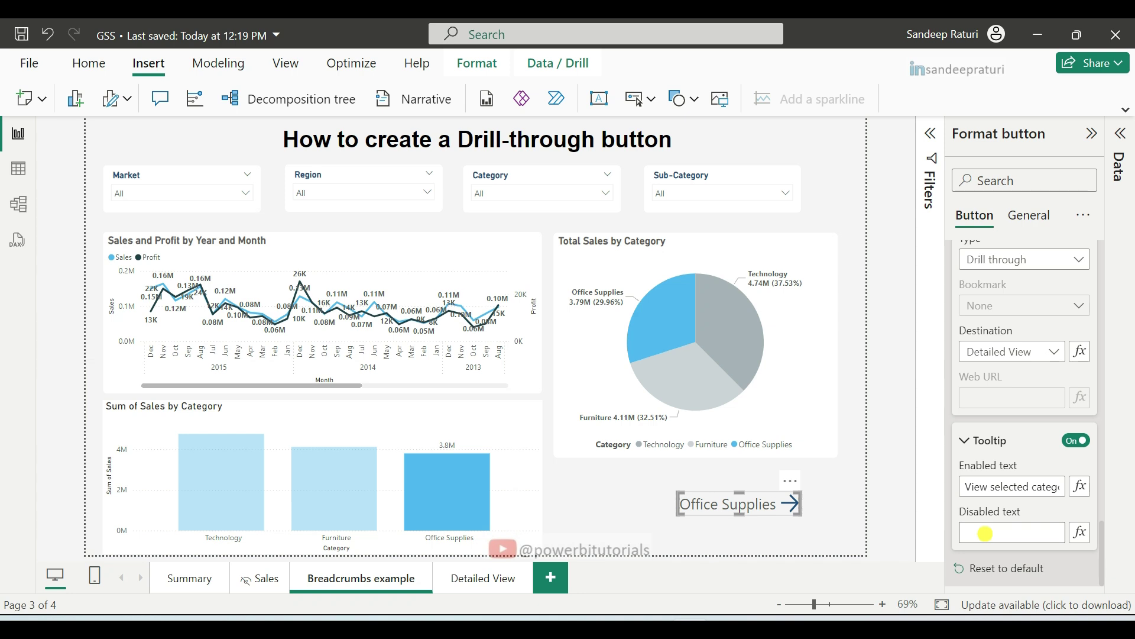
left_click(985, 533)
type("Select any")
type("sin")
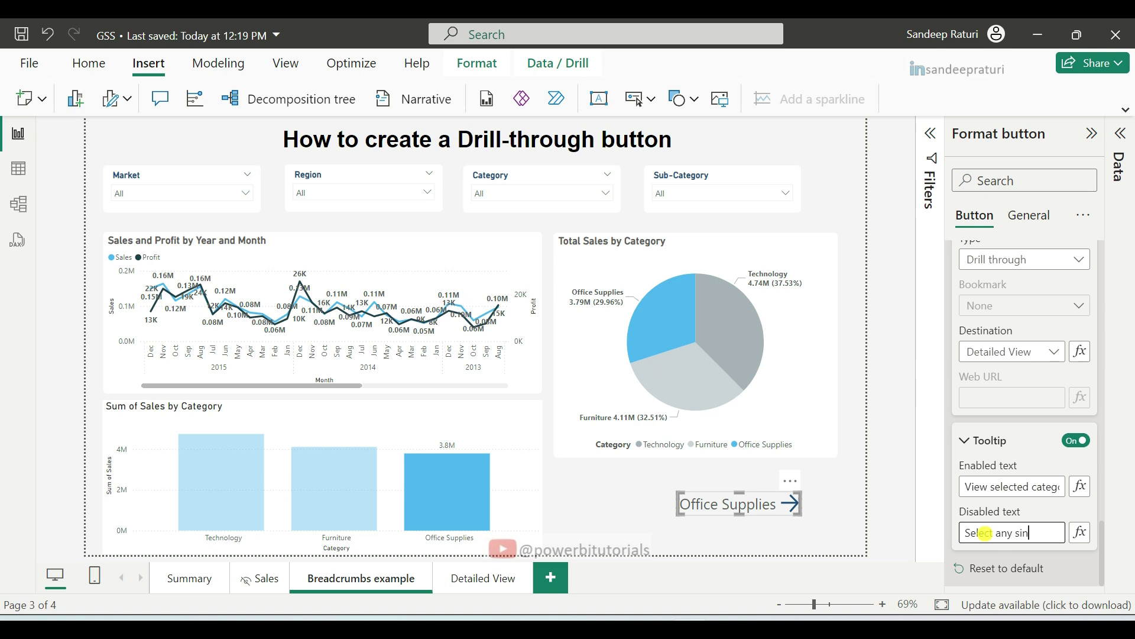
type("gle category from the visual")
left_click(831, 479)
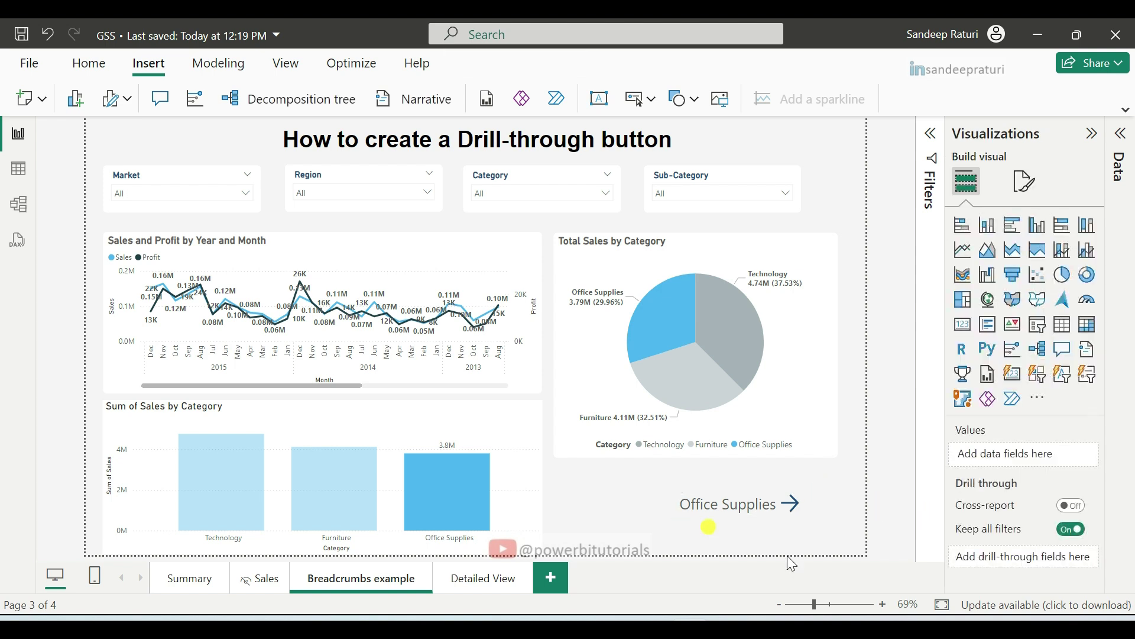
- Drill through to the Detailed View page for Office Supplies with the button, review the table's category rows and return to the report page
left_click(716, 521, "ctrl")
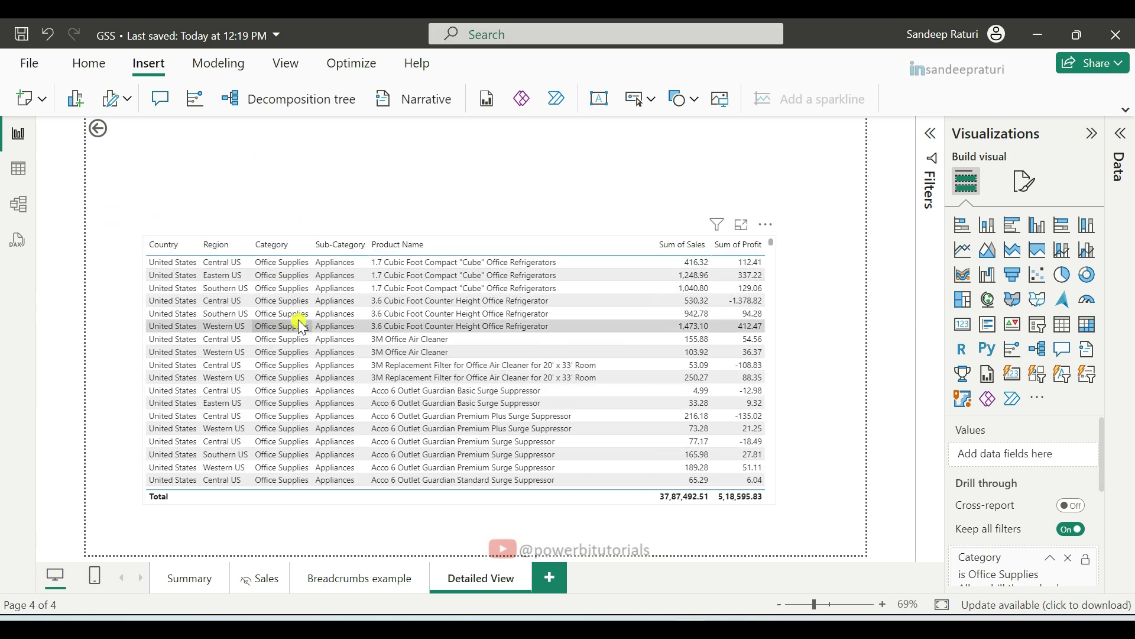
scroll(296, 322, "down", 8)
scroll(301, 362, "down", 5)
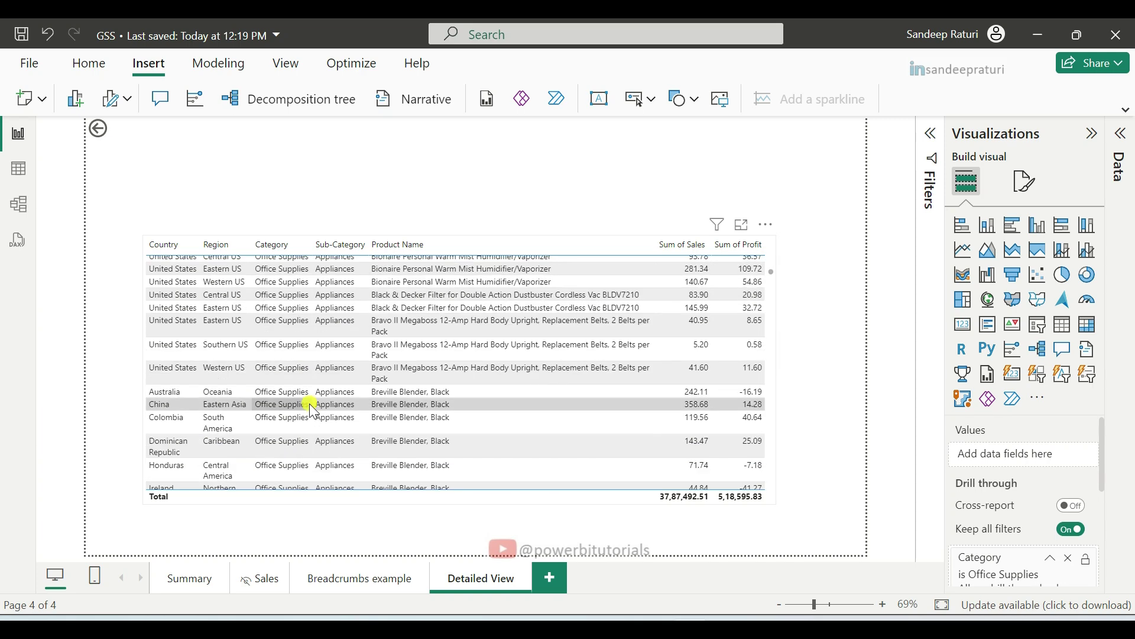
left_click(319, 404)
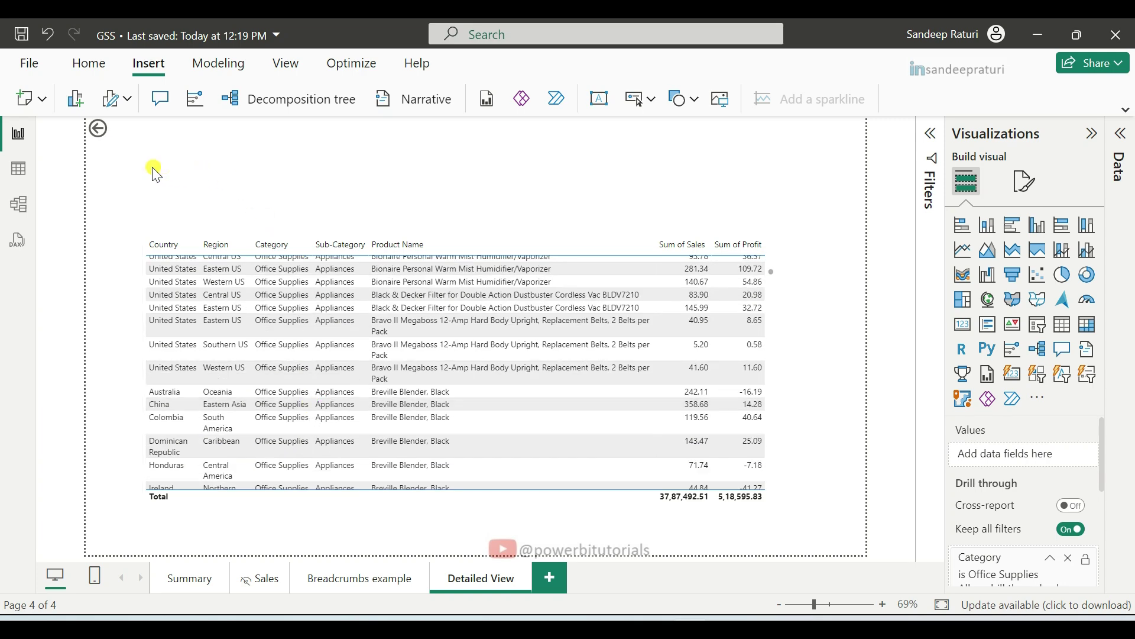
left_click(101, 132, "ctrl")
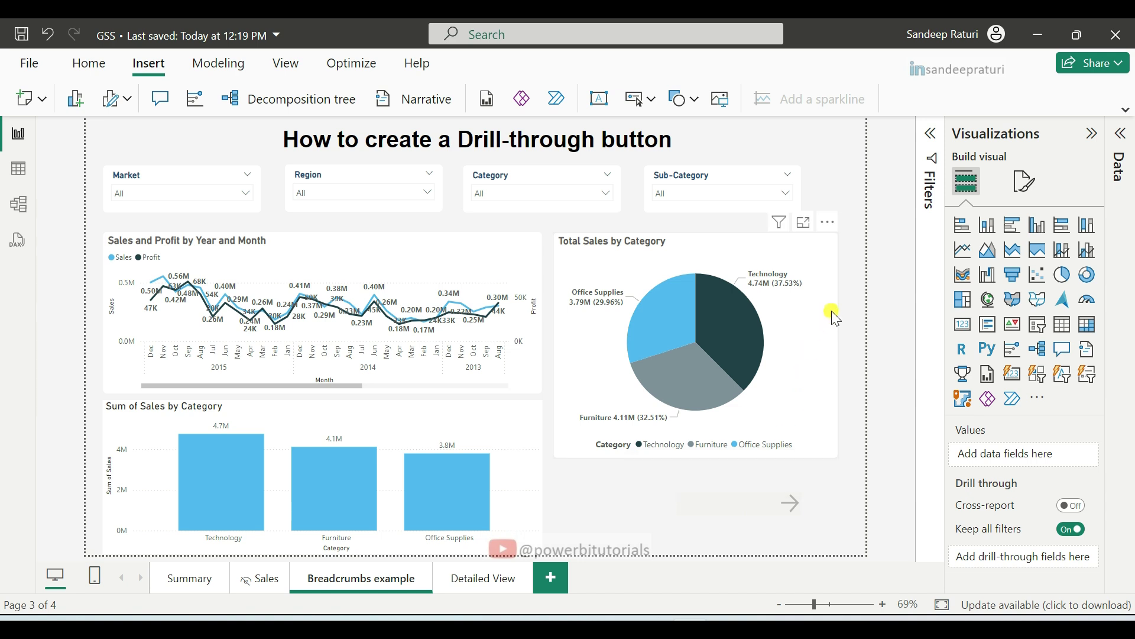
- Select the Technology slice in the Total Sales by Category pie chart, drill through with the button and review the detail table
left_click(740, 314)
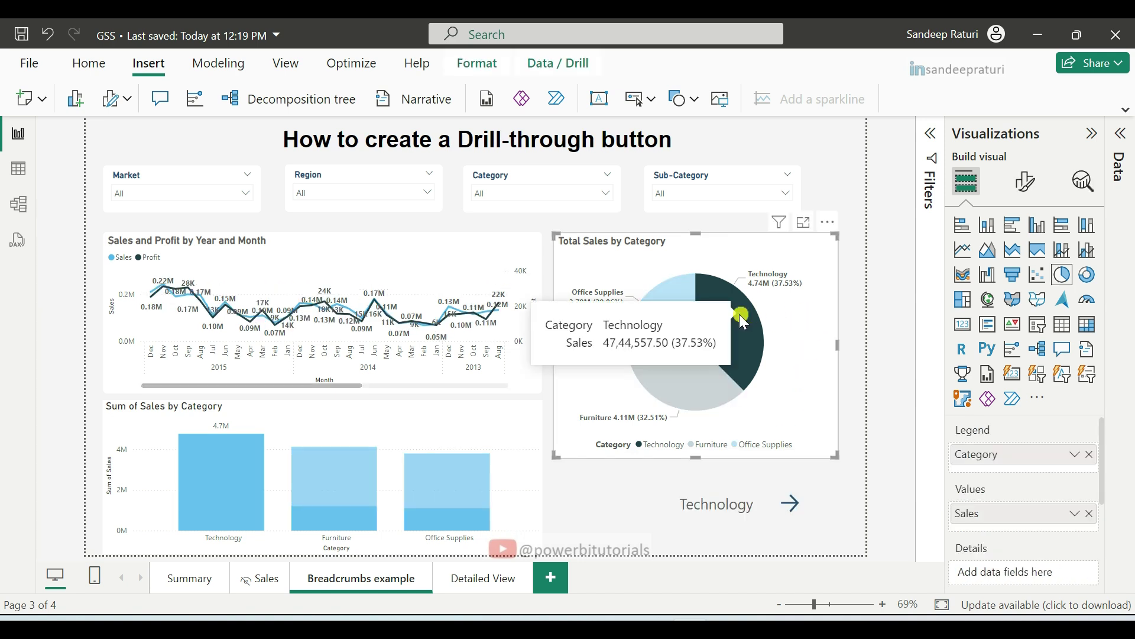
left_click(756, 510, "ctrl")
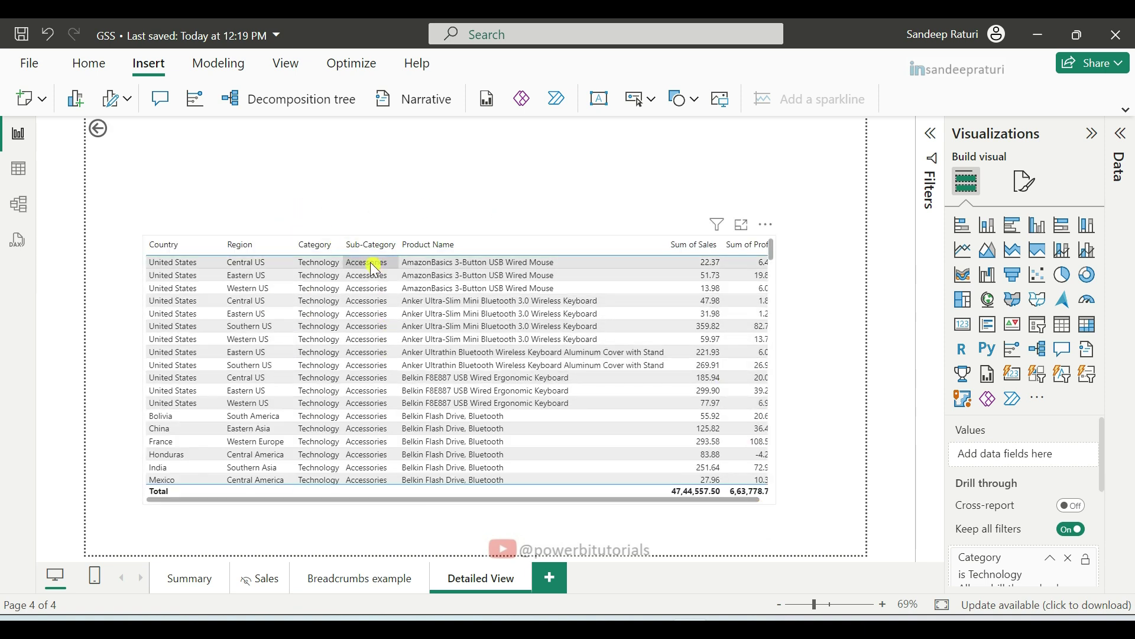
scroll(333, 358, "down", 5)
scroll(334, 359, "down", 10)
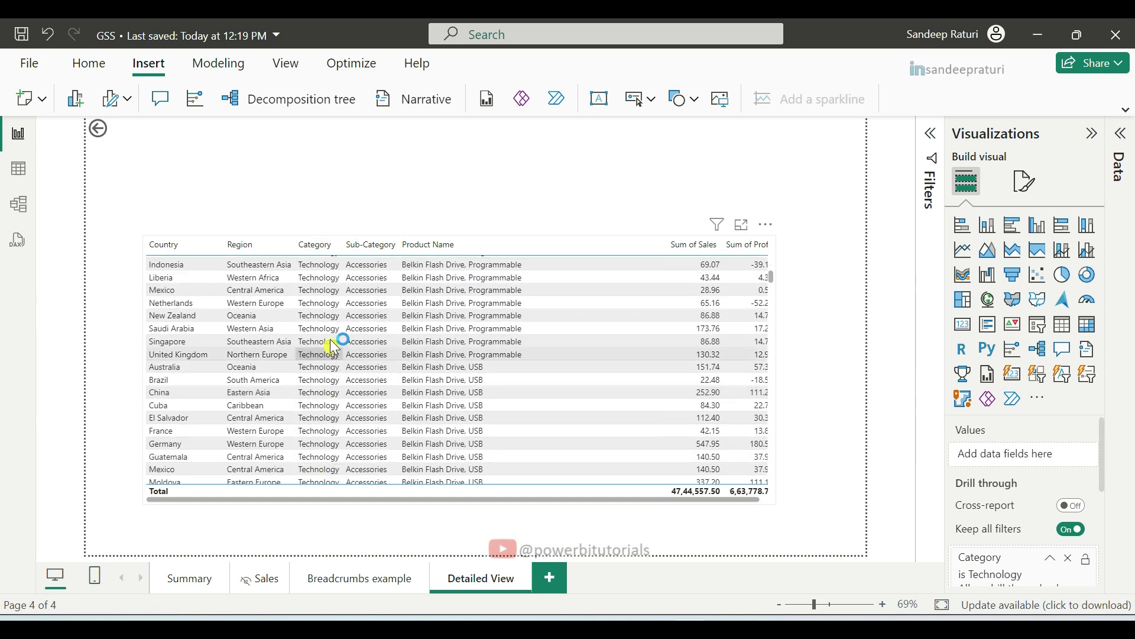
scroll(341, 325, "down", 10)
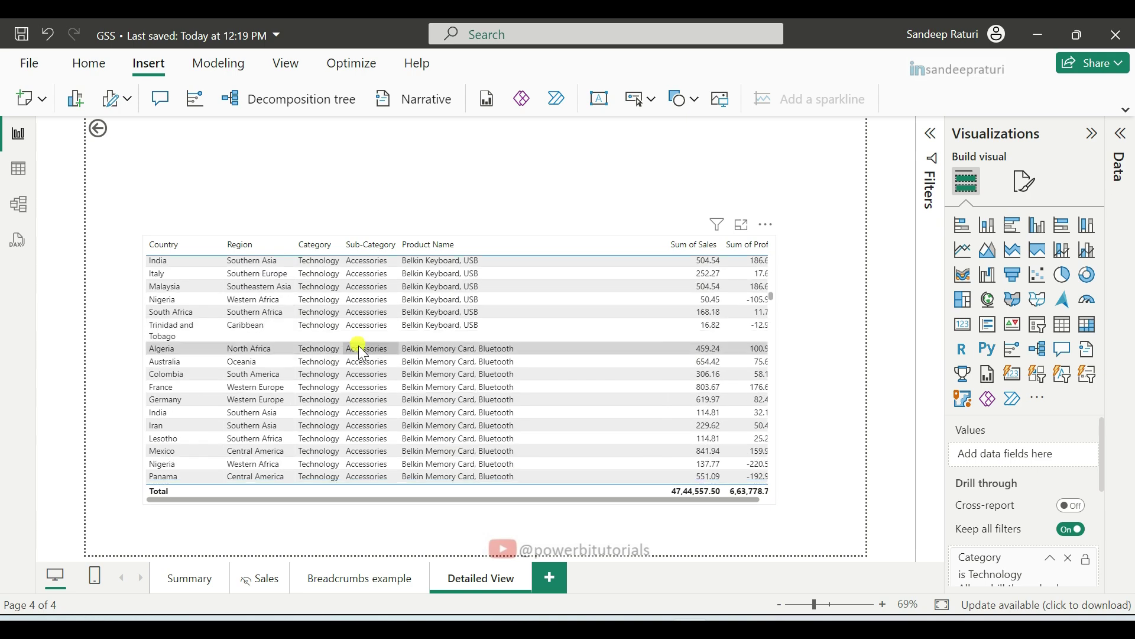
left_click(831, 359)
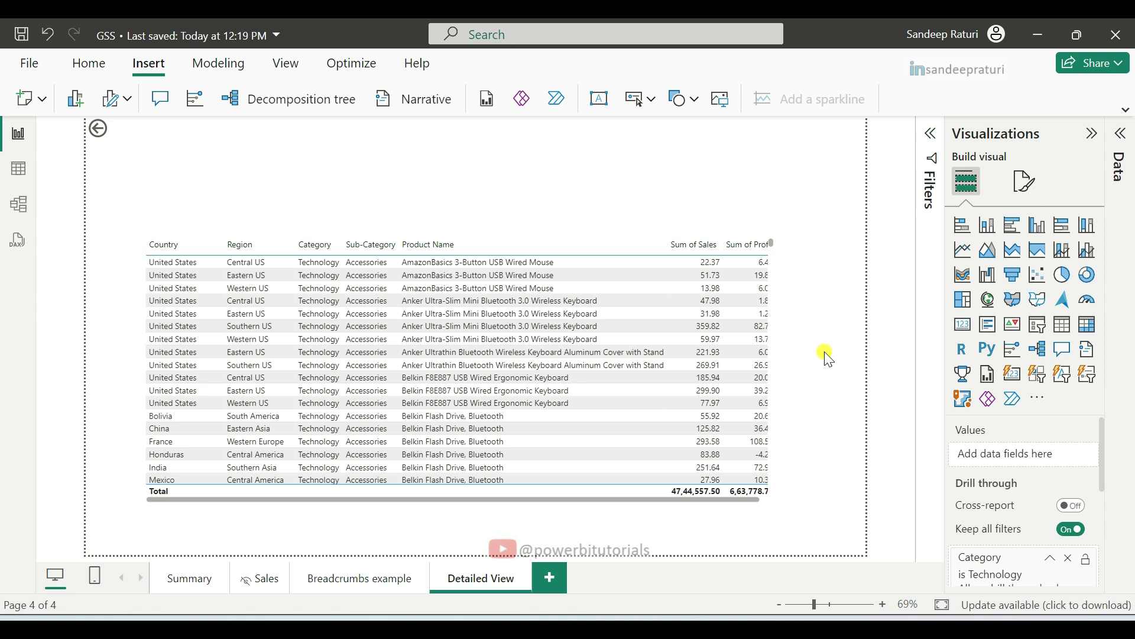
left_click(826, 354)
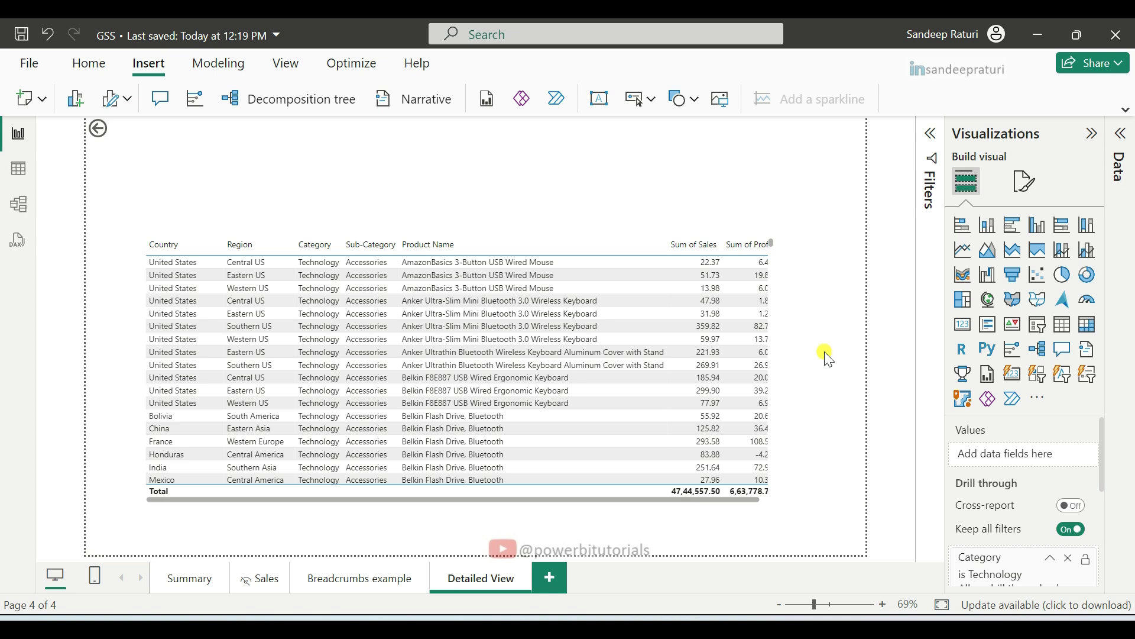